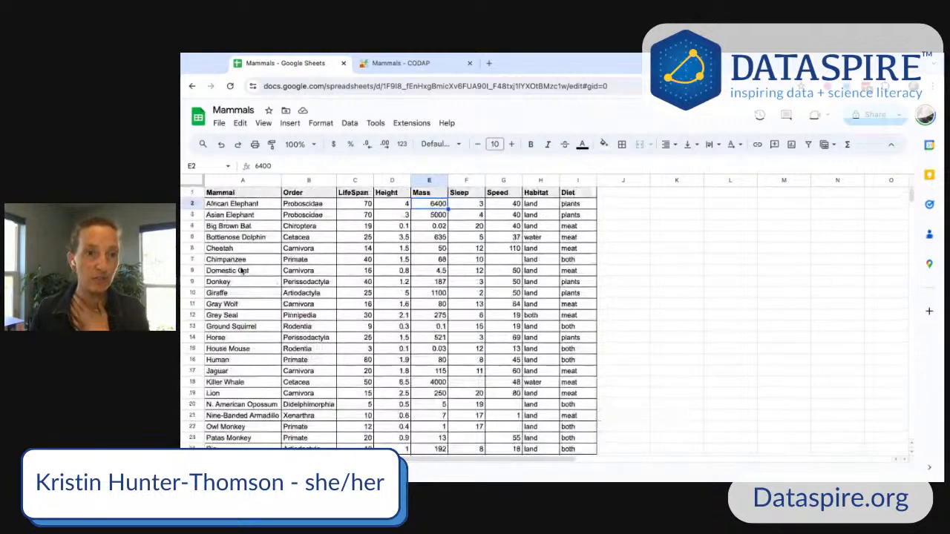
- Examine the mammal names and the attribute descriptions on the metadata sheet of the Mammals spreadsheet
left_click(248, 229)
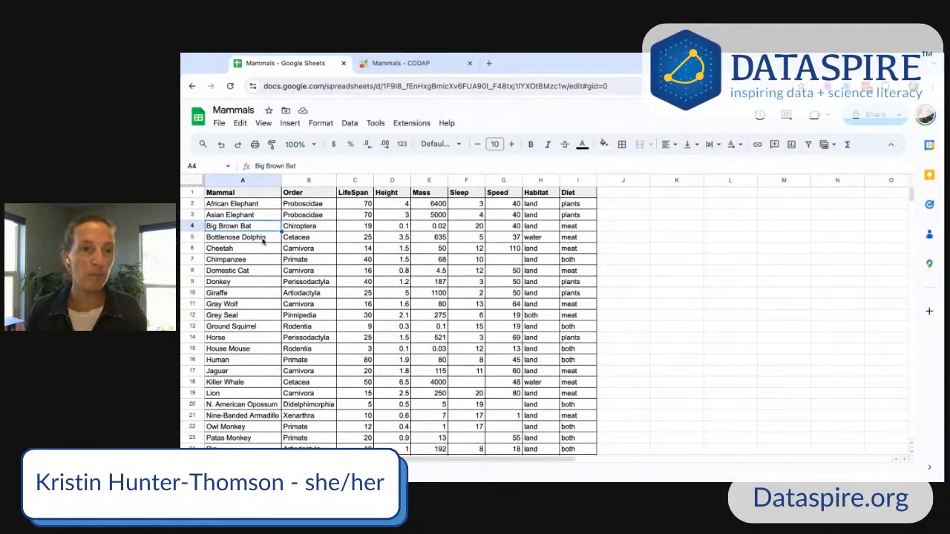
left_click(262, 239)
left_click(258, 254)
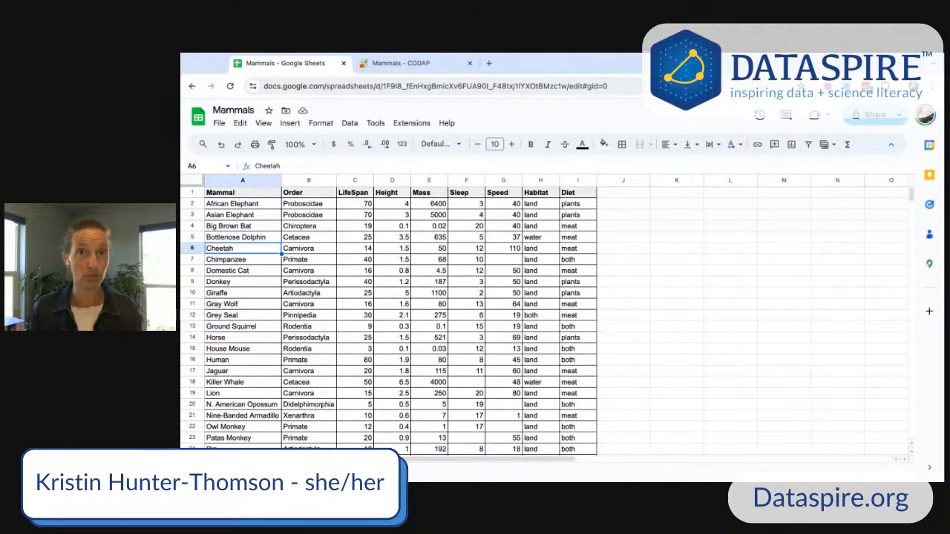
left_click(310, 194)
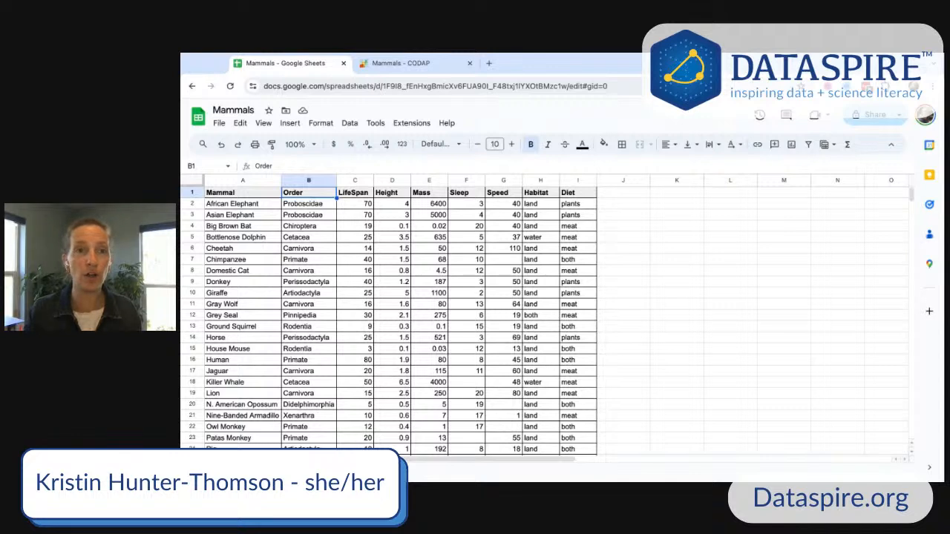
left_click(355, 193)
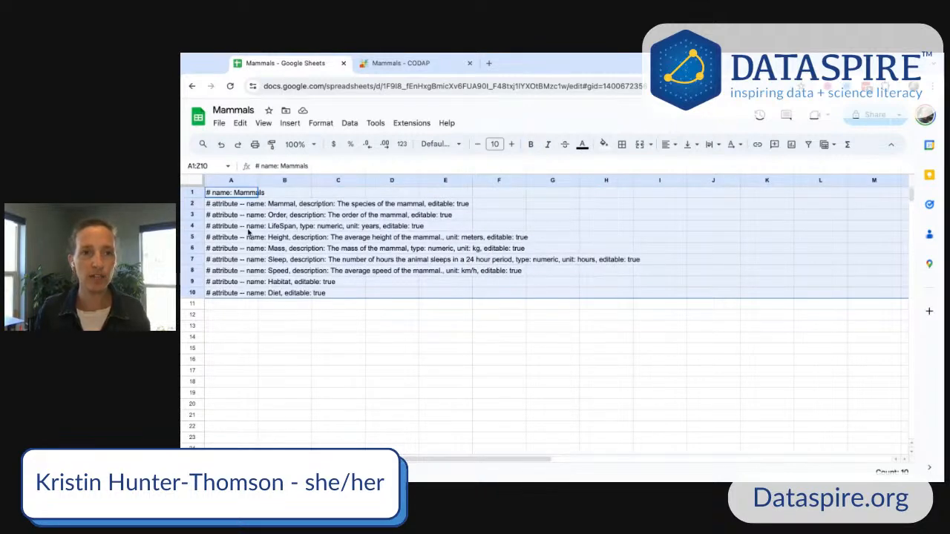
left_click(235, 226)
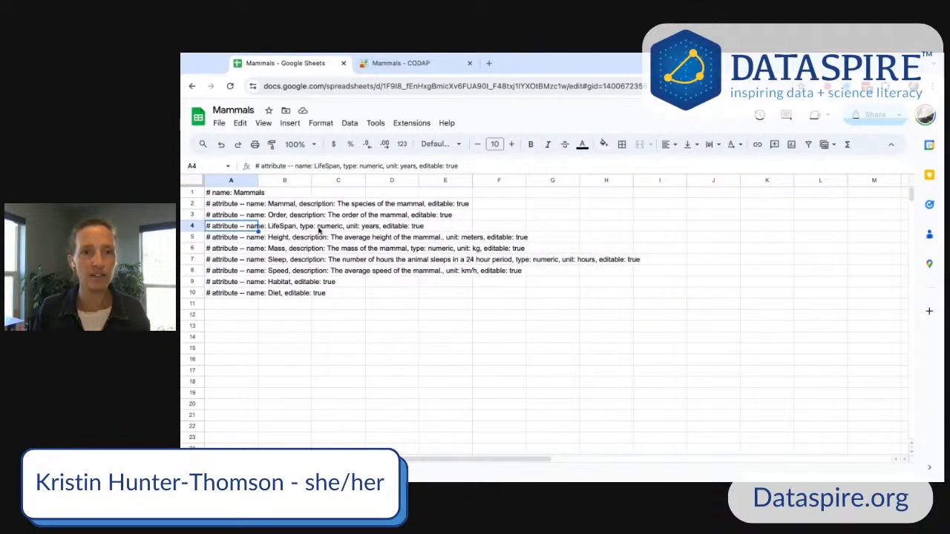
left_click(285, 468)
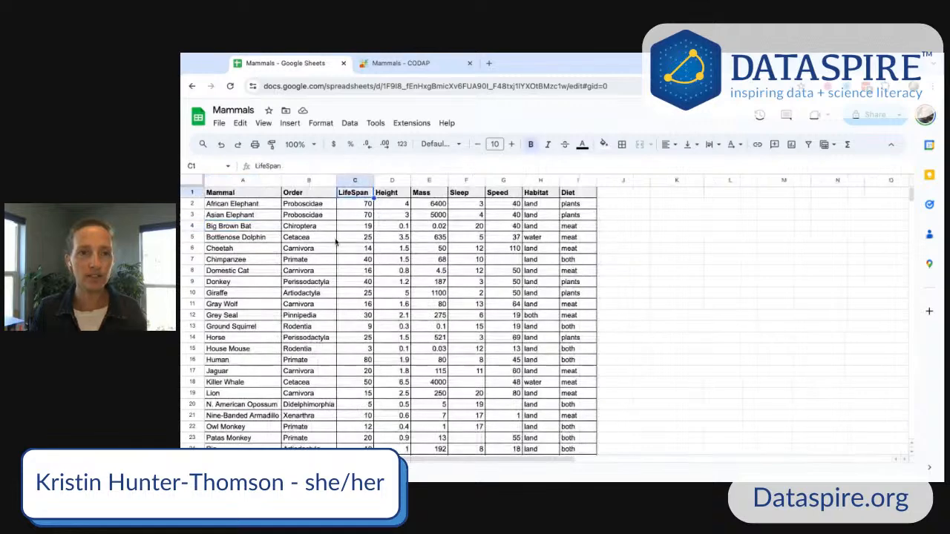
- Review each column header from Height to Diet and scroll through all the mammal rows
left_click(391, 194)
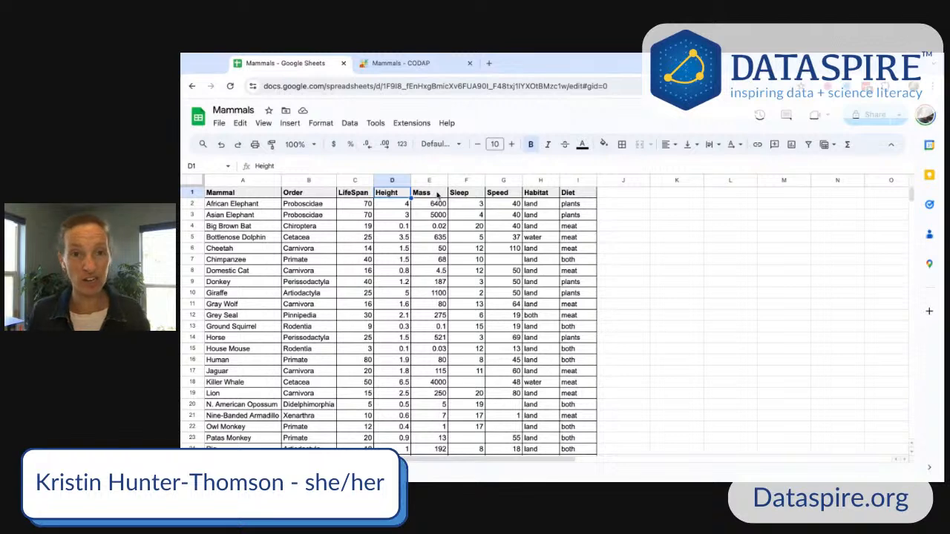
left_click(436, 194)
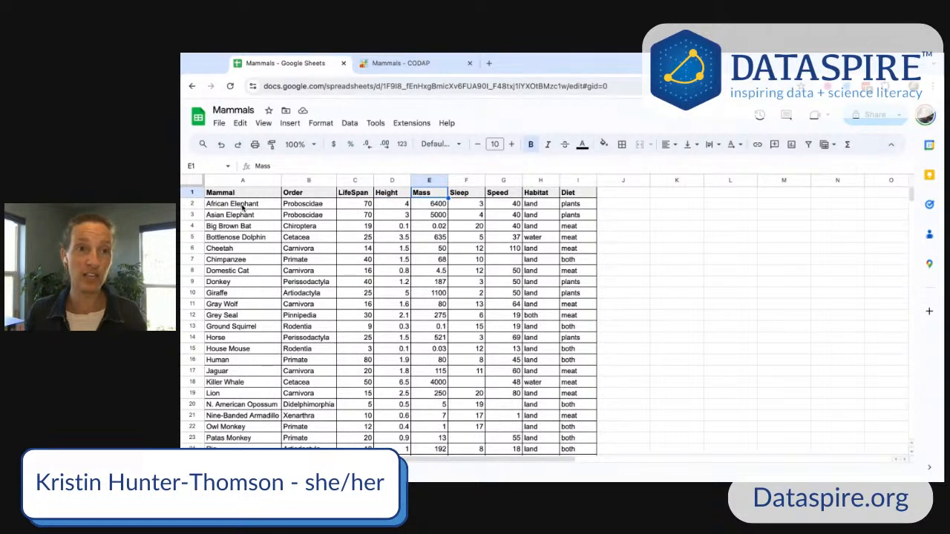
left_click(474, 195)
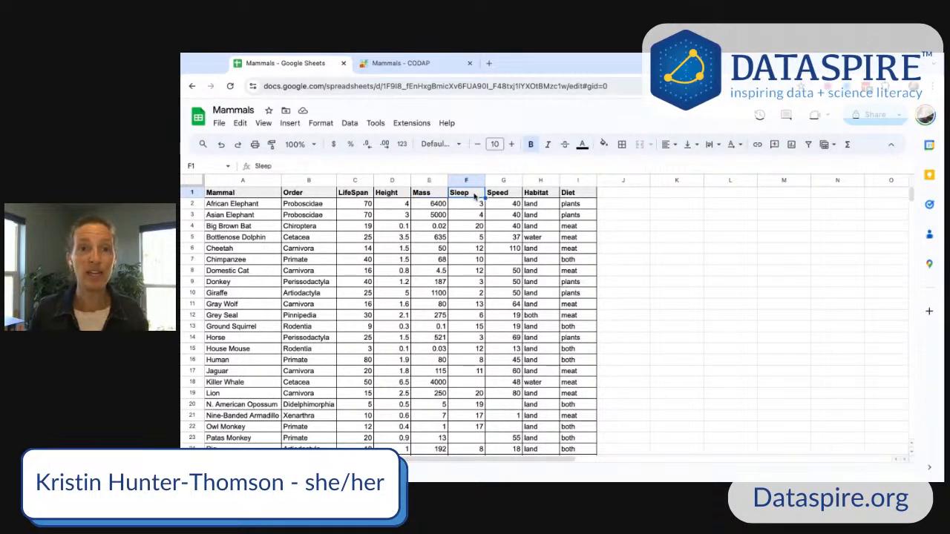
left_click(510, 194)
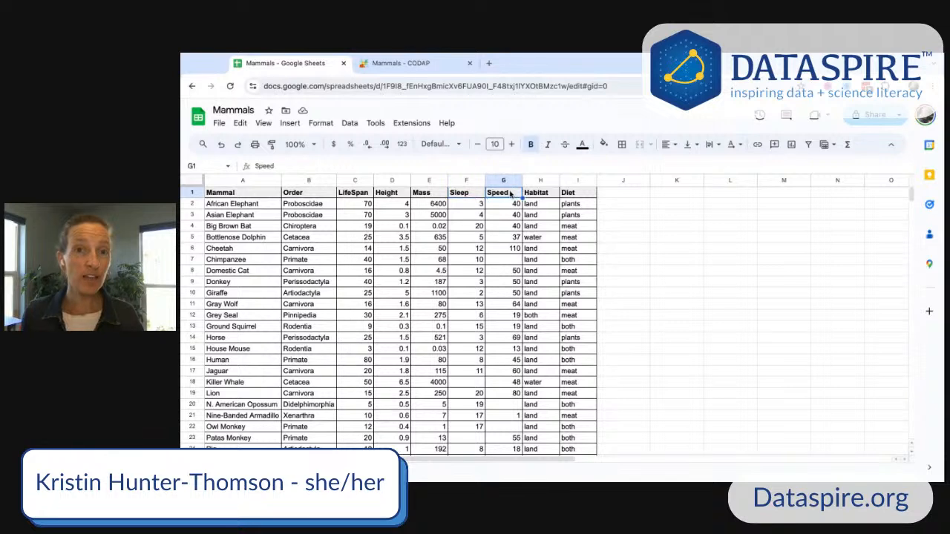
left_click(545, 193)
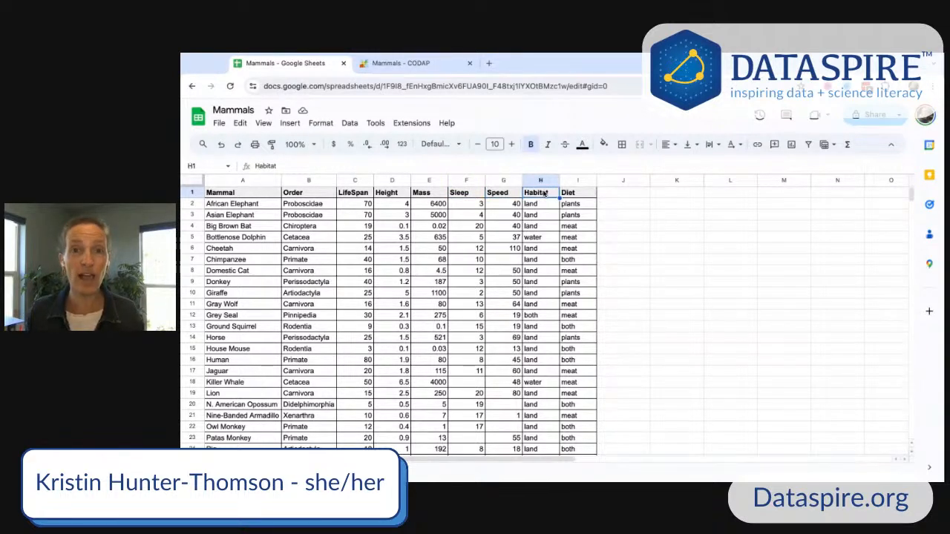
left_click(575, 195)
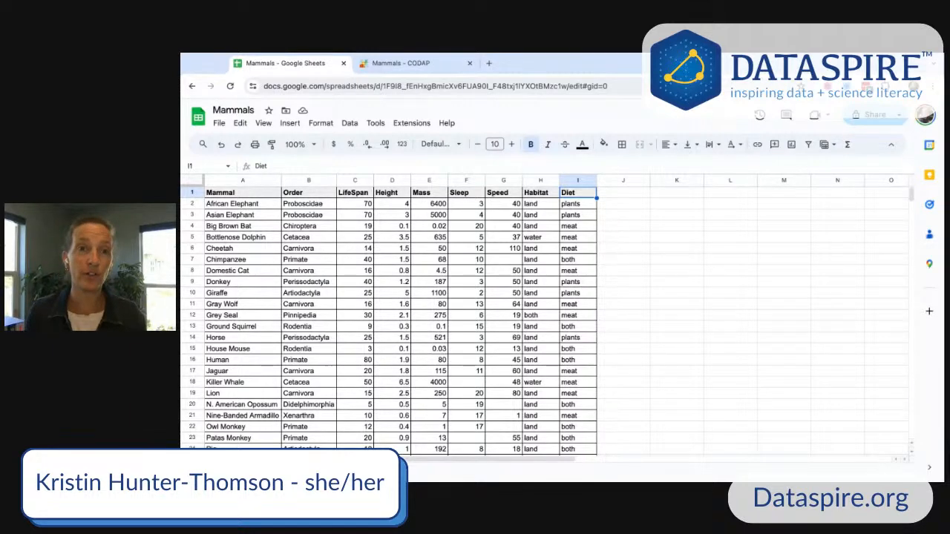
scroll(479, 266, "down", 5)
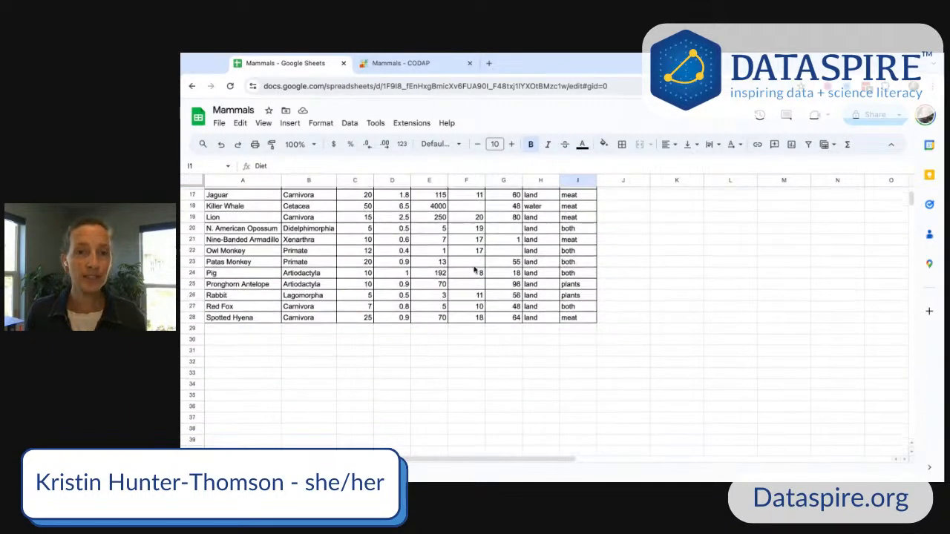
scroll(474, 270, "up", 5)
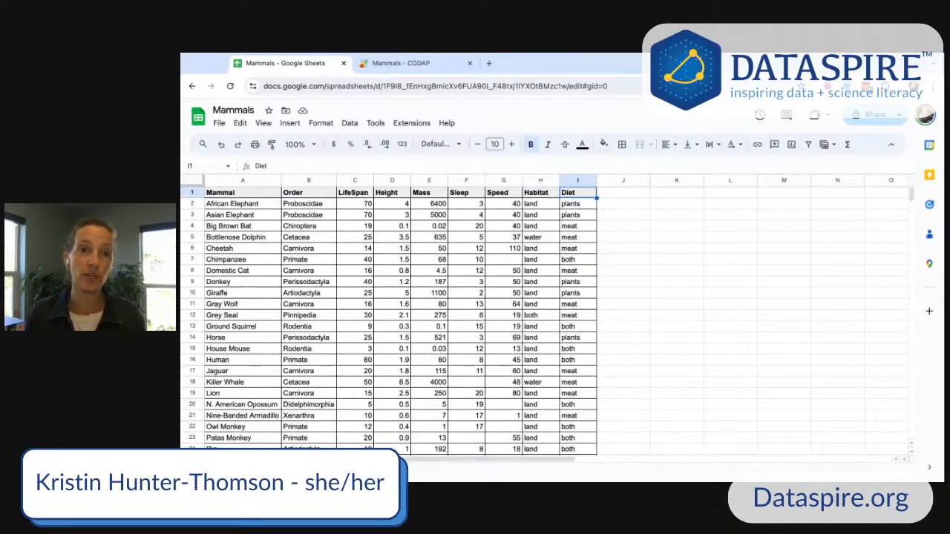
- Select blocks of cells and the whole LifeSpan column to inspect the data values
left_click_drag(391, 207, 474, 327)
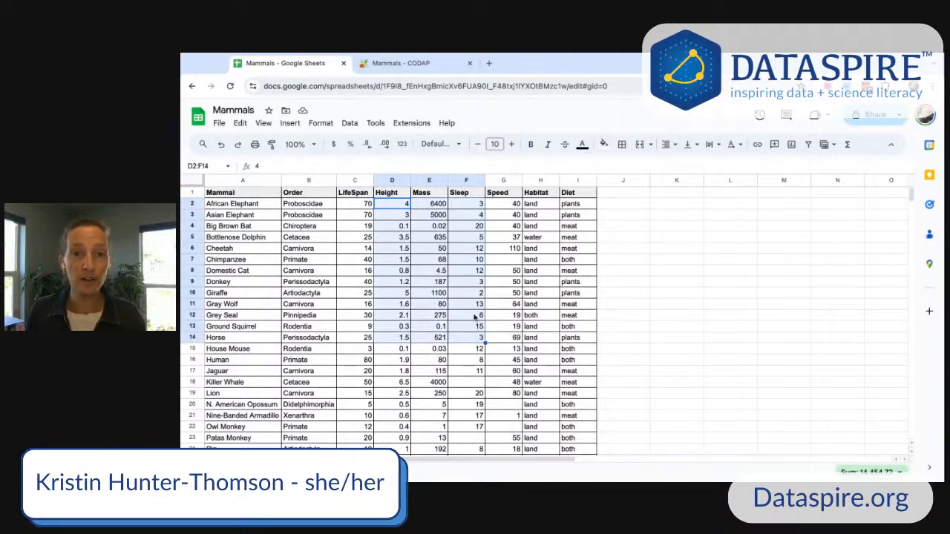
left_click(539, 205)
key("shift+Right")
key("shift+Down")
key("shift+Down")
key("shift+Down")
key("shift+Down")
key("shift+Down")
key("shift+Down")
key("shift+Down")
key("shift+Down")
key("shift+Down")
key("shift+Down")
key("shift+Down")
key("shift+Down")
key("shift+Down")
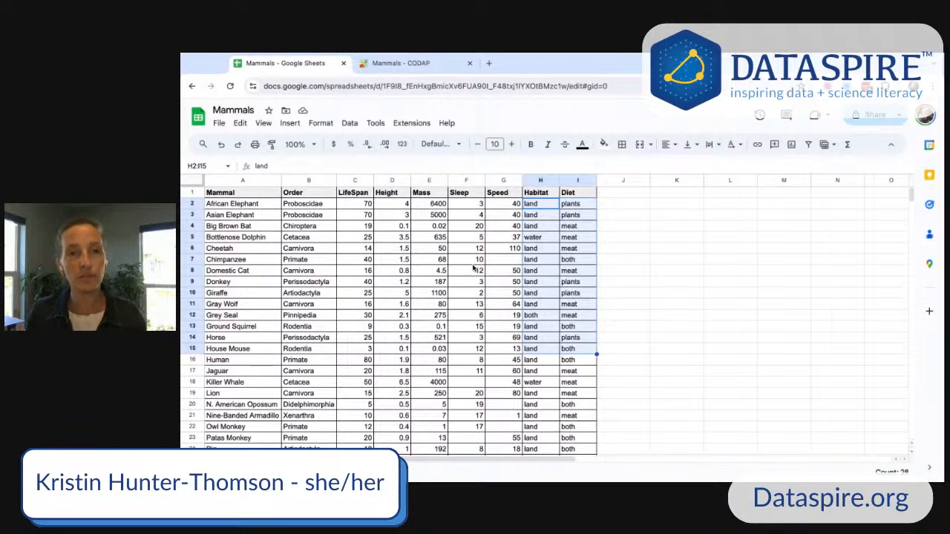
left_click(426, 241)
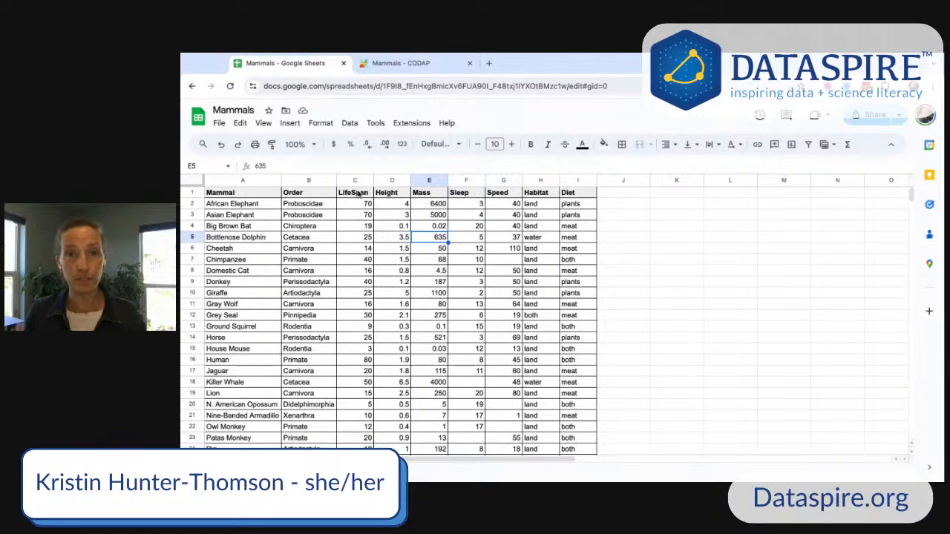
left_click(357, 193)
key("shift+Down")
key("shift+Down")
key("shift+Down")
key("shift+Down")
key("shift+Down")
key("shift+Down")
key("shift+Down")
key("shift+Down")
key("shift+Down")
key("shift+Down")
key("shift+Down")
key("shift+Down")
key("shift+Down")
key("shift+Down")
key("shift+Down")
key("shift+Down")
key("shift+Down")
key("shift+Down")
key("shift+Down")
key("shift+Down")
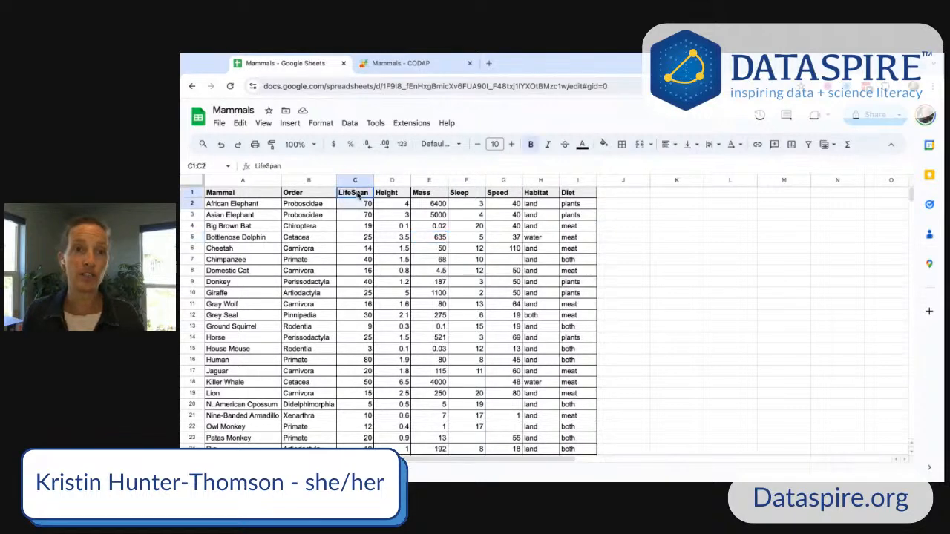
key("shift+Up")
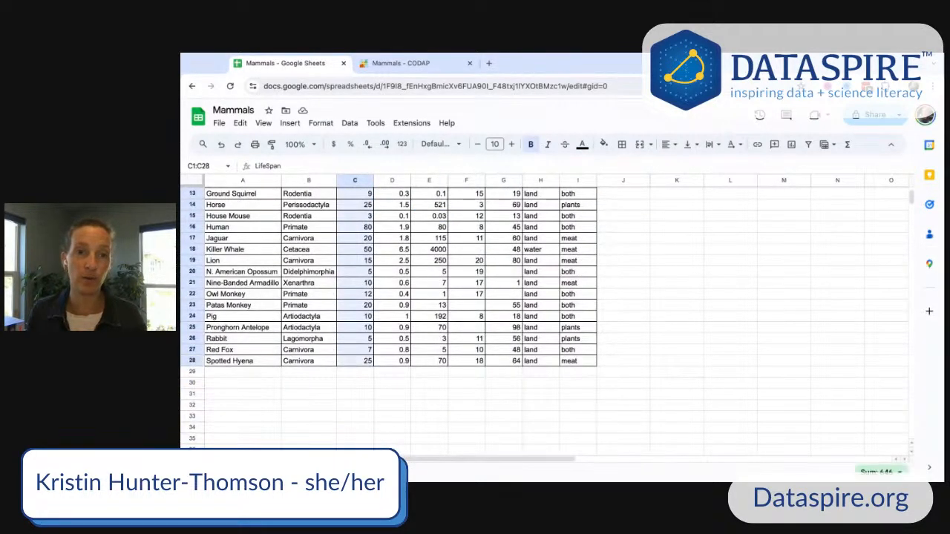
scroll(371, 207, "up", 4)
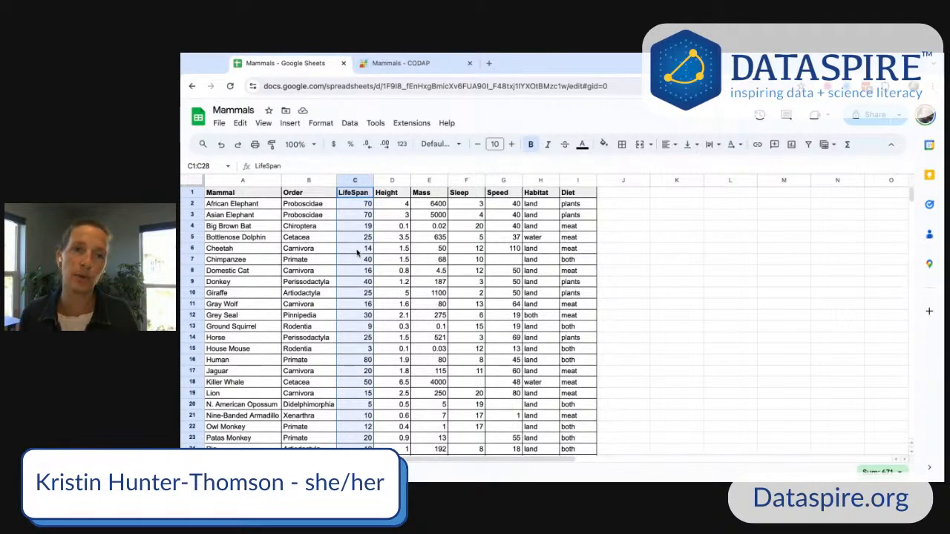
left_click(641, 205)
type("=")
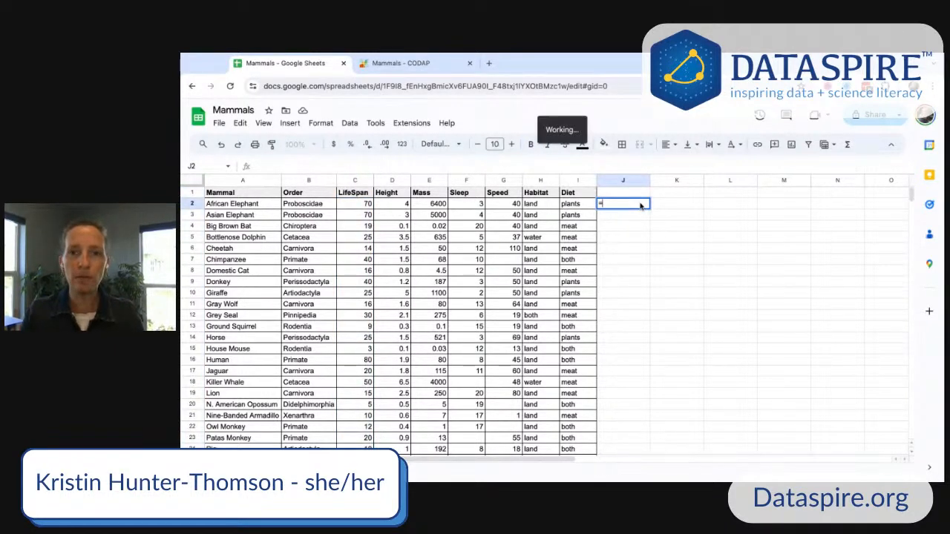
type("sum")
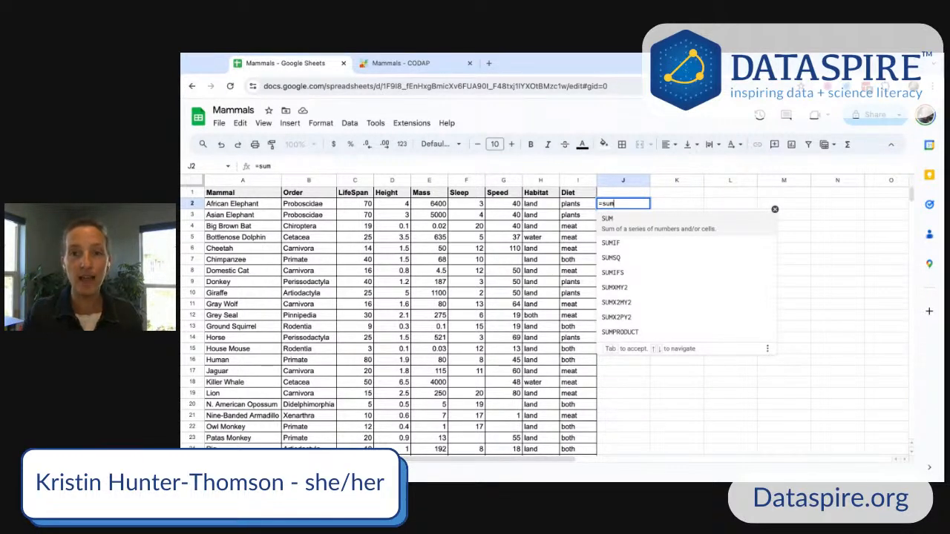
key("BackSpace")
key("BackSpace")
key("BackSpace")
key("BackSpace")
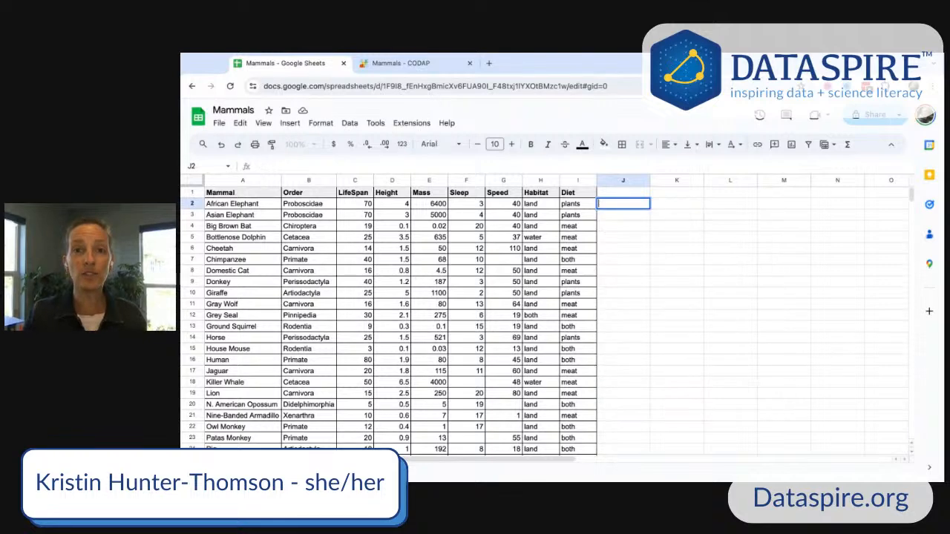
- Select the LifeSpan column range C1:C28 and insert a chart from it
left_click(360, 194)
key("shift+Down")
key("shift+Down")
key("shift+Down")
key("shift+Down")
key("shift+Down")
key("ctrl+shift+Down")
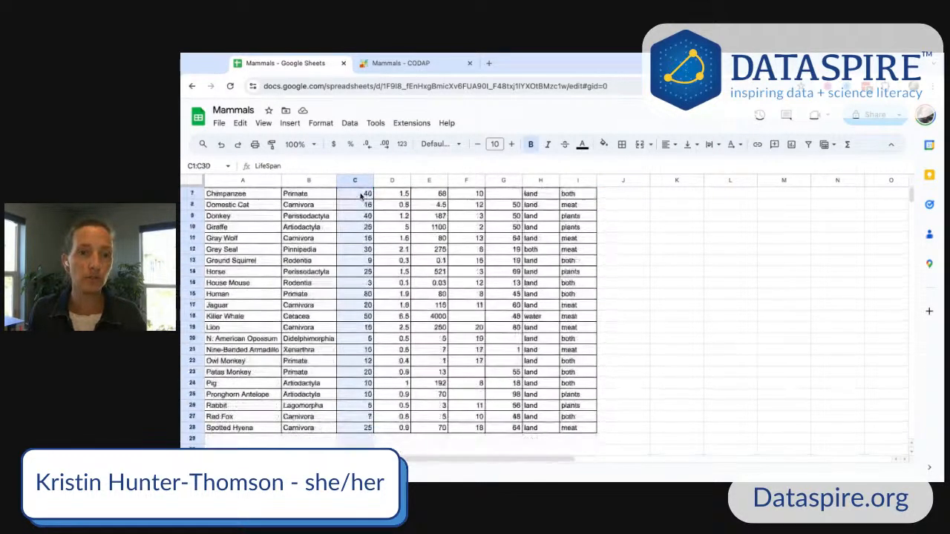
scroll(356, 385, "up", 3)
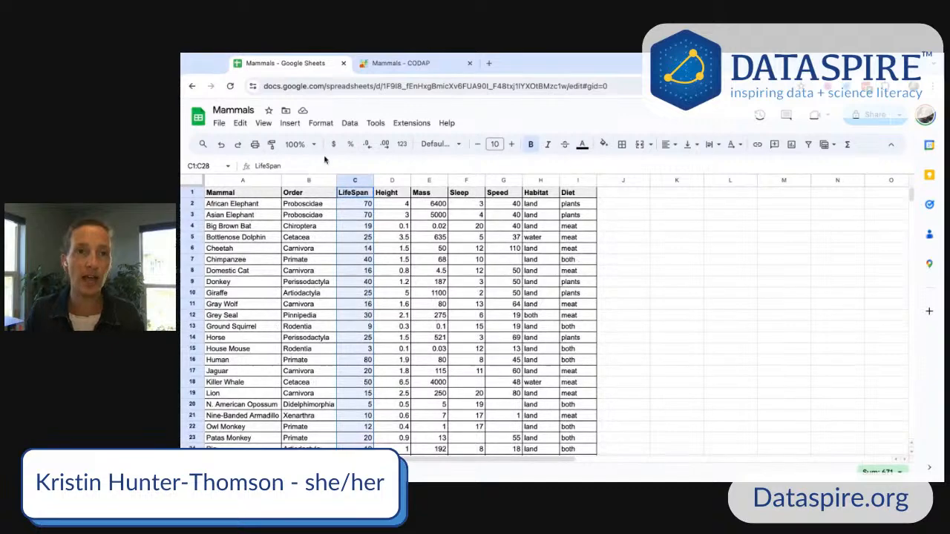
left_click(289, 123)
key("Escape")
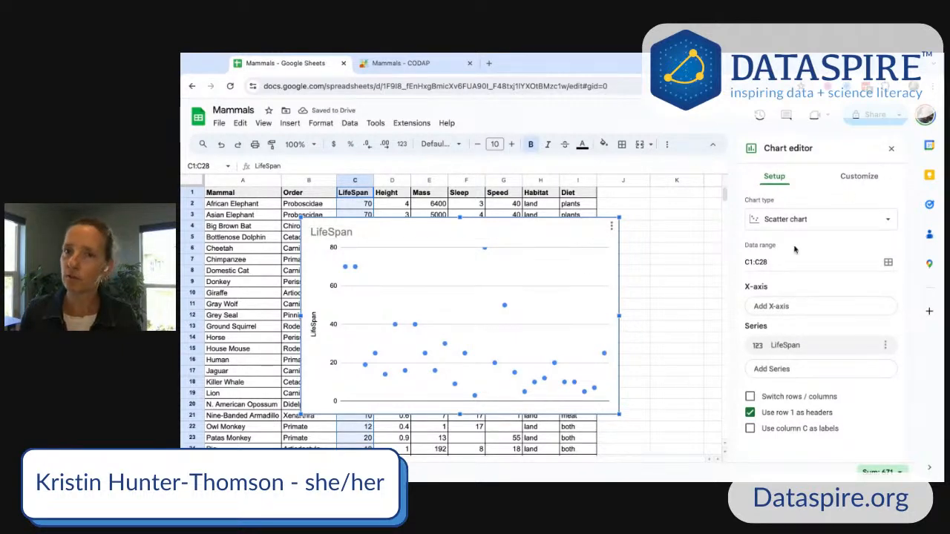
- Switch the chart type to a Histogram chart of LifeSpan, then back to a Scatter chart
left_click(808, 225)
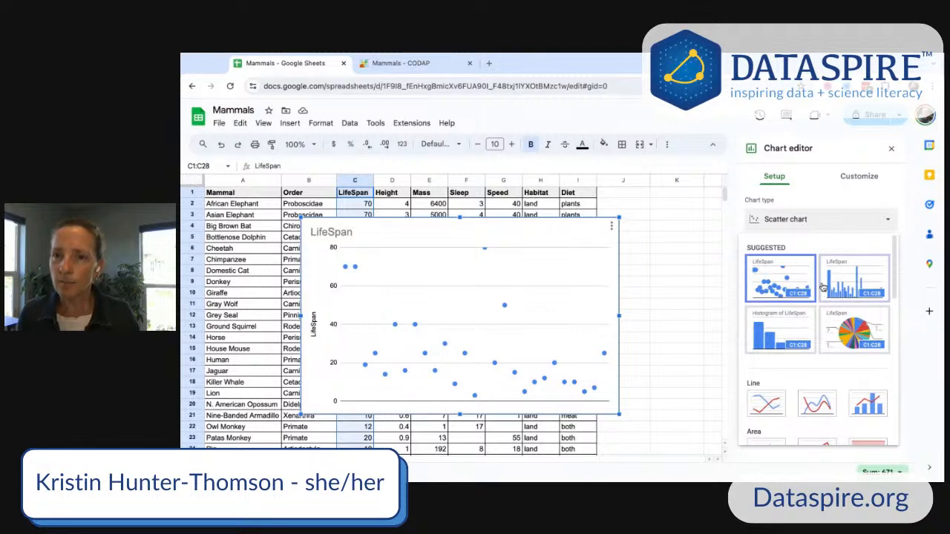
scroll(822, 289, "down", 1)
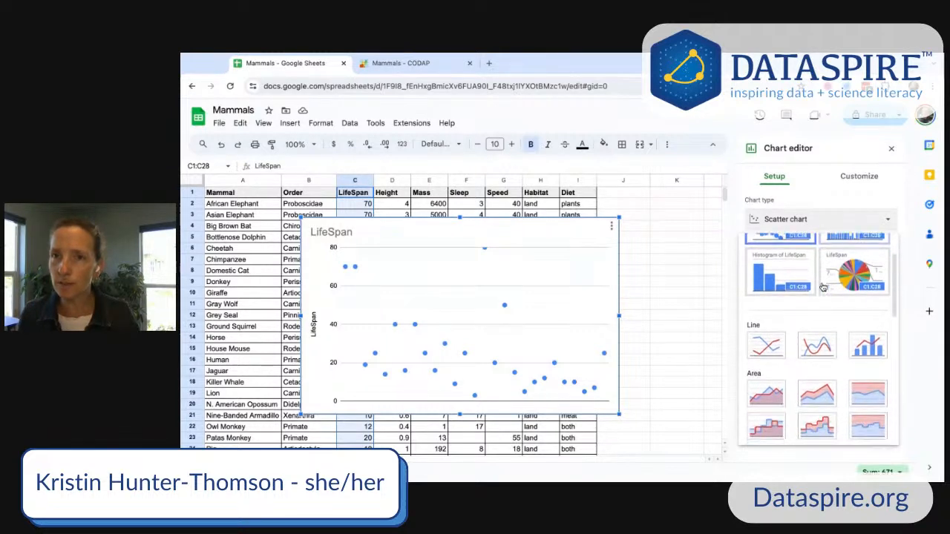
scroll(821, 297, "up", 1)
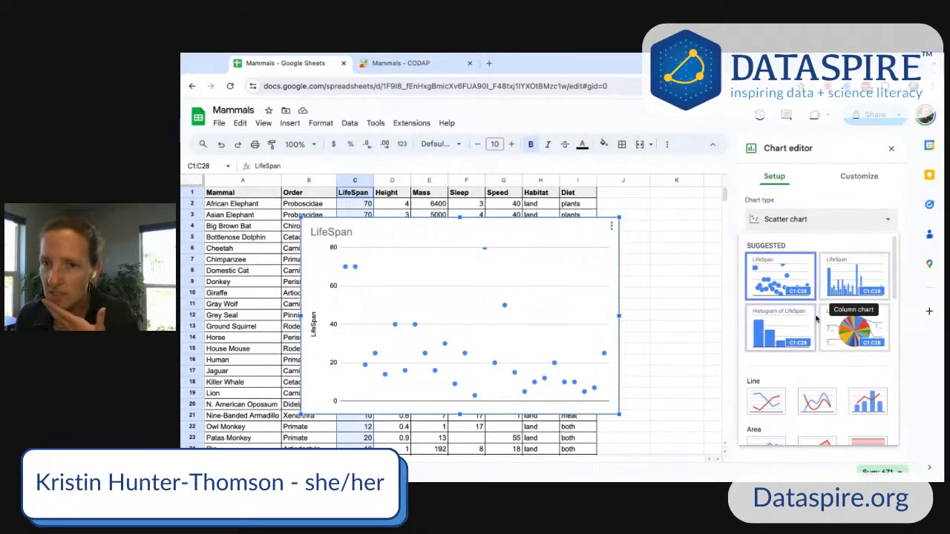
scroll(816, 327, "down", 1)
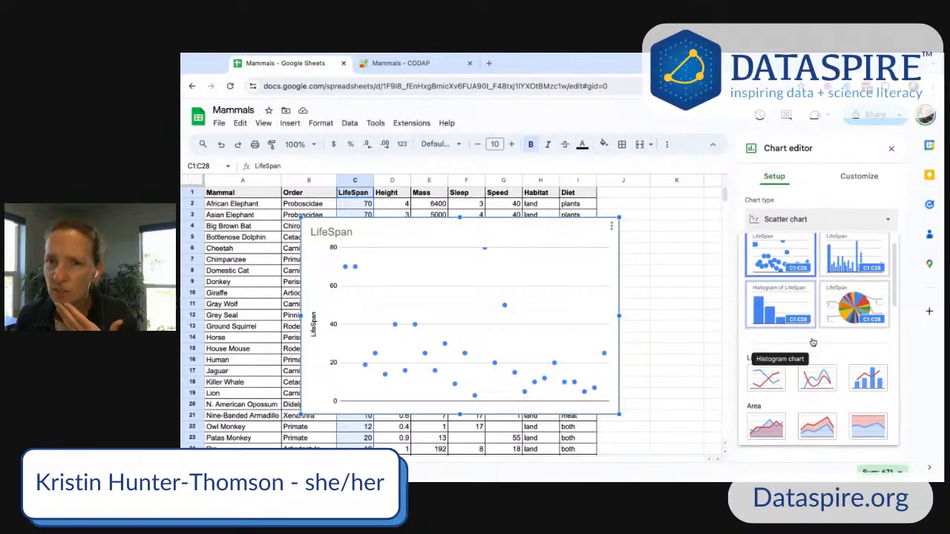
scroll(821, 334, "up", 1)
scroll(821, 334, "down", 3)
scroll(790, 325, "up", 4)
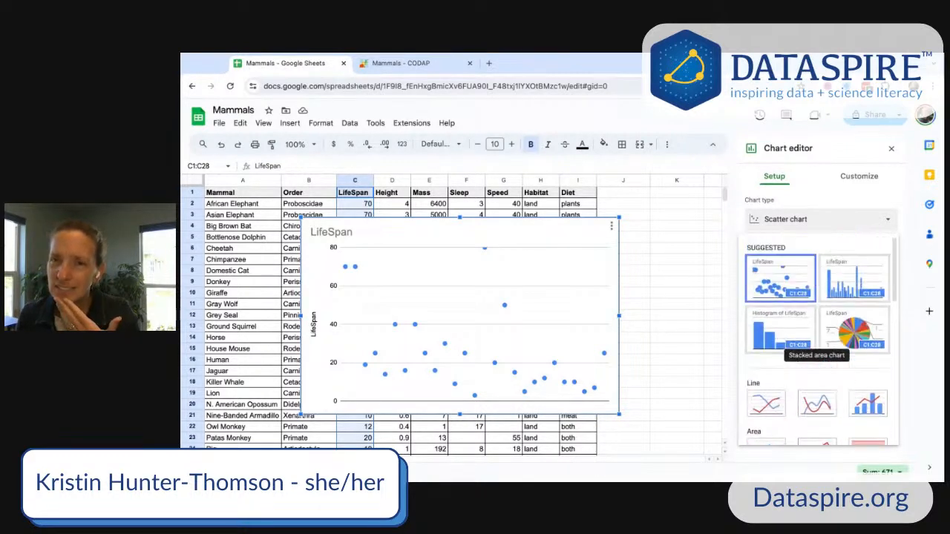
left_click(789, 325)
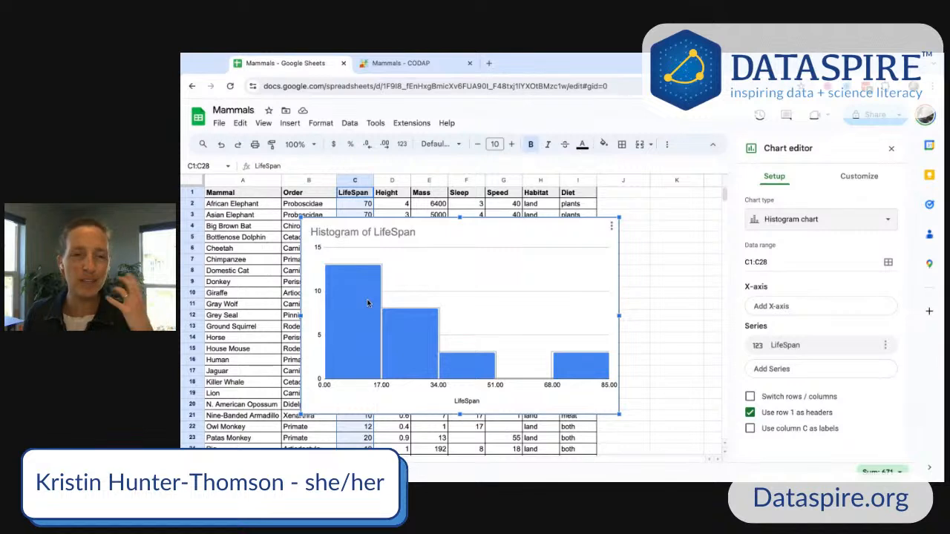
left_click(795, 221)
left_click(785, 282)
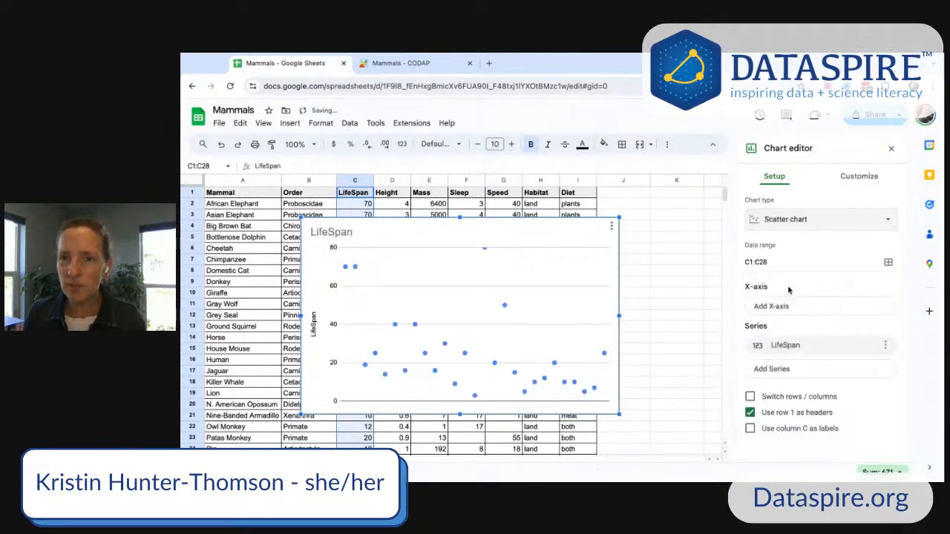
- Open the LifeSpan series formatting options and move the chart beside the data columns
left_click(801, 221)
scroll(816, 311, "down", 1)
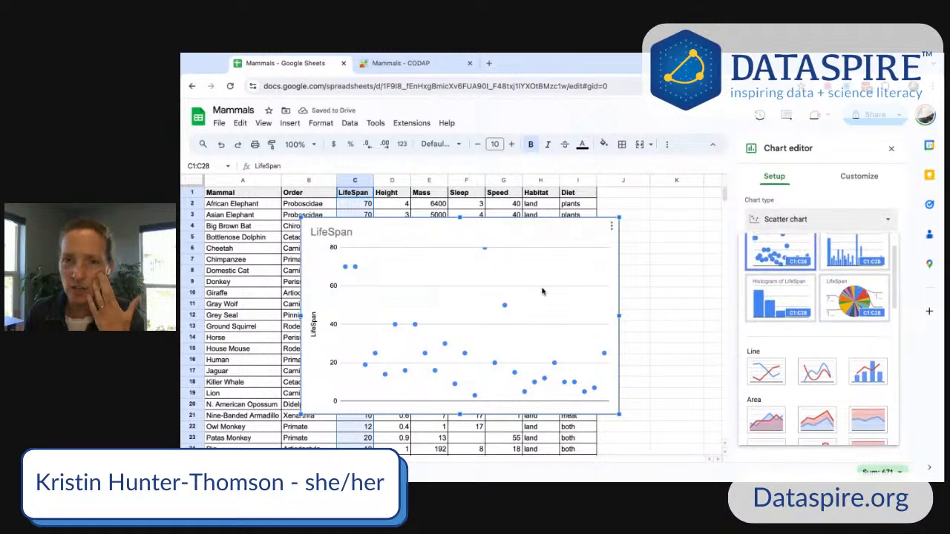
double_click(505, 306)
left_click_drag(533, 227, 636, 279)
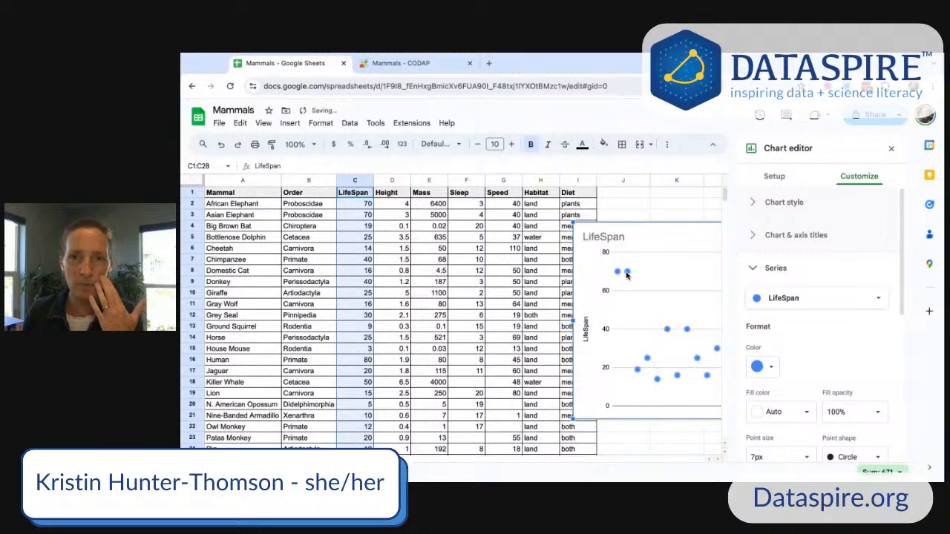
- Open the formatting options for a single LifeSpan data point and move the LifeSpan chart slightly up and right
double_click(627, 272)
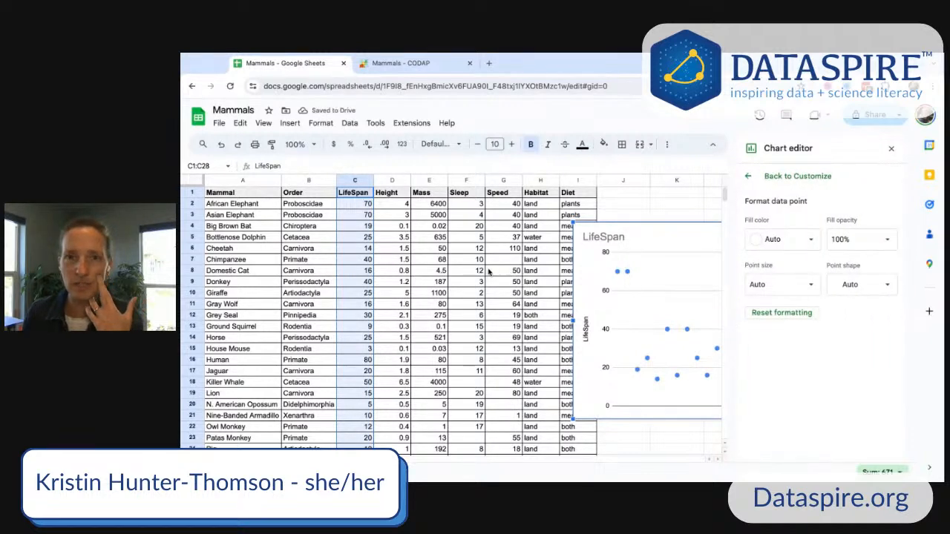
left_click_drag(597, 246, 626, 228)
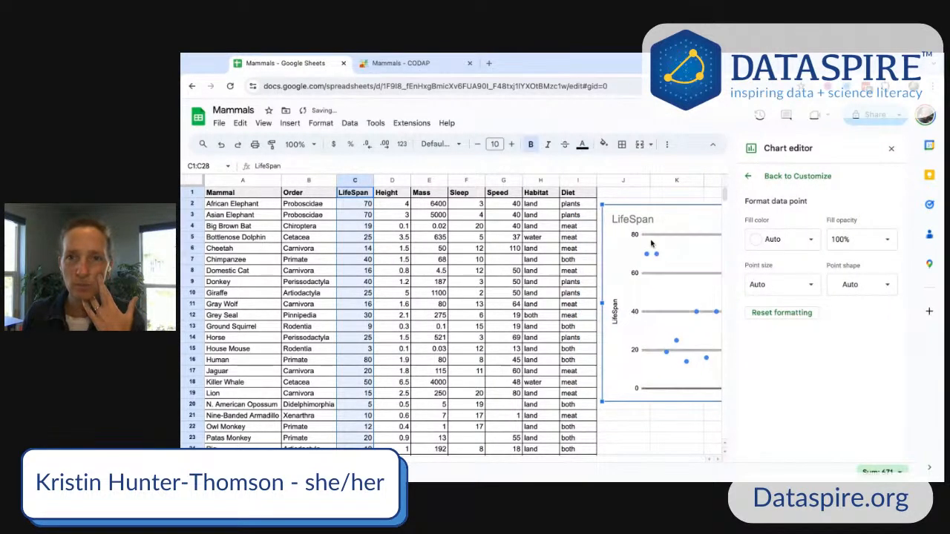
scroll(451, 464, "right", 6)
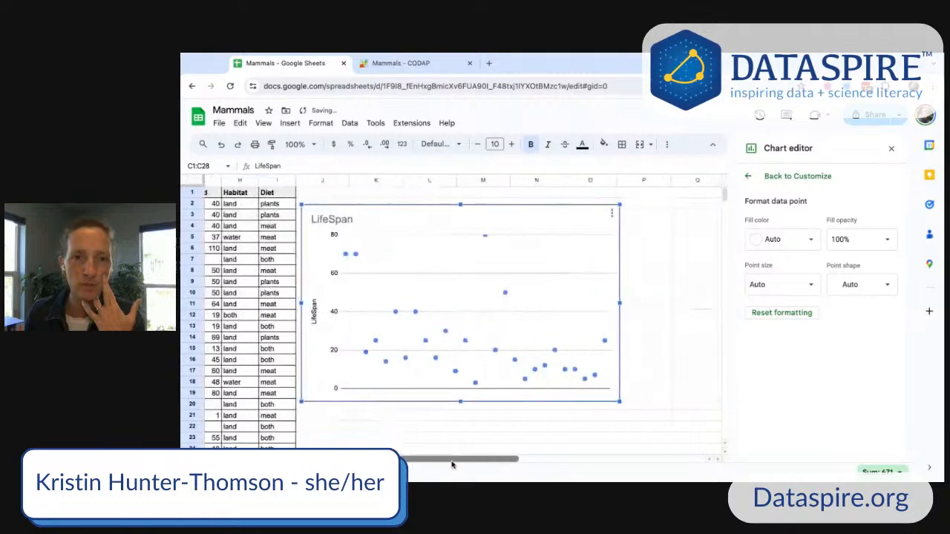
scroll(452, 464, "left", 2)
scroll(452, 464, "left", 3)
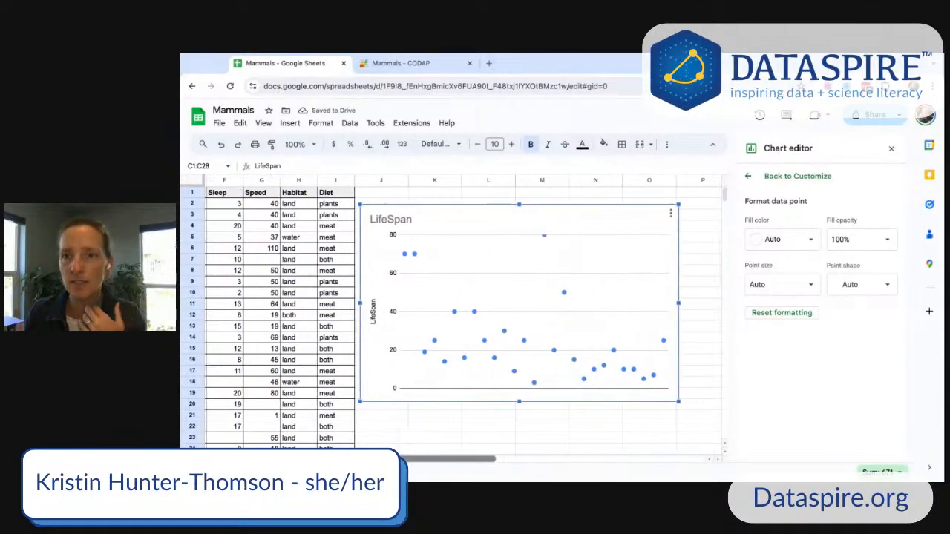
- Browse the available chart types for the LifeSpan chart, then close the chart editor
left_click(749, 177)
left_click(773, 178)
left_click(809, 219)
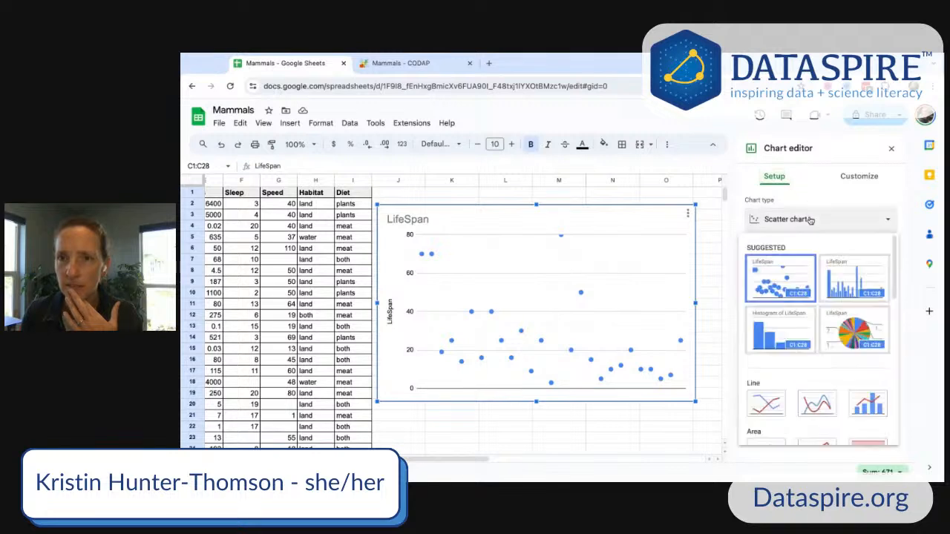
scroll(808, 360, "down", 5)
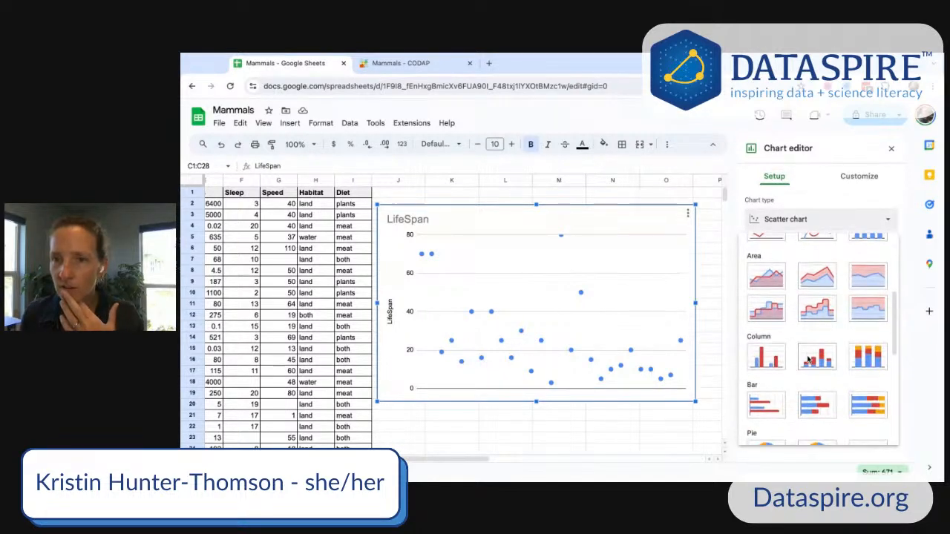
scroll(816, 352, "down", 5)
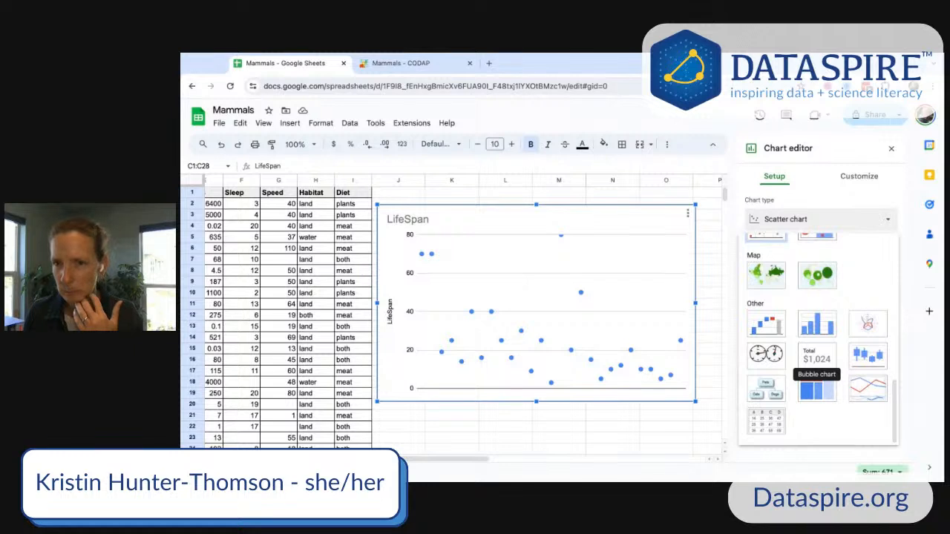
scroll(816, 356, "up", 10)
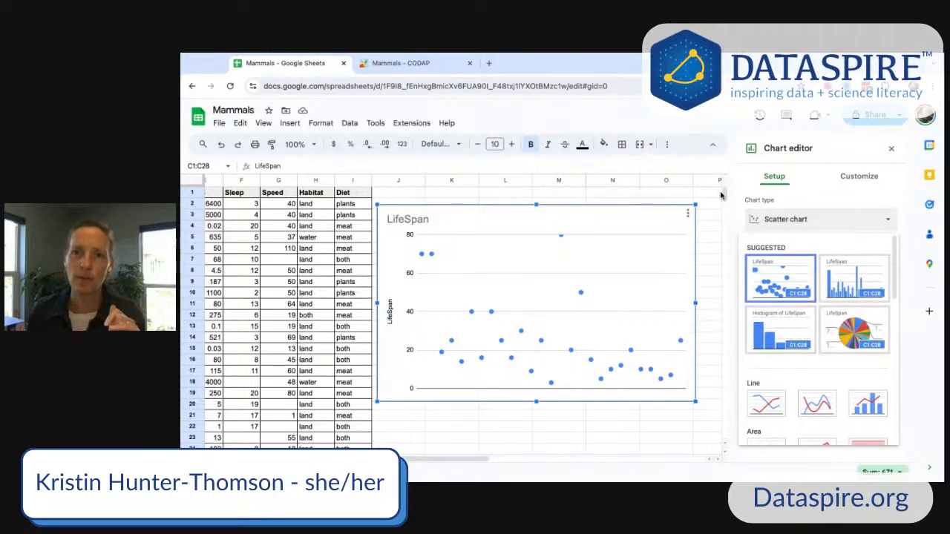
left_click(891, 148)
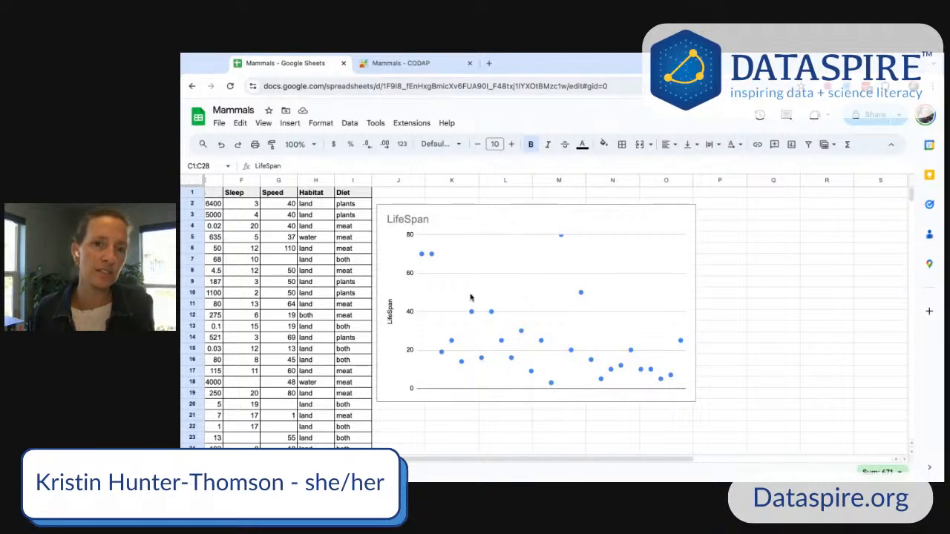
- Select LifeSpan C1:C28 together with Mass E1:E28 and insert a Mass vs. LifeSpan scatter chart
scroll(447, 465, "left", 5)
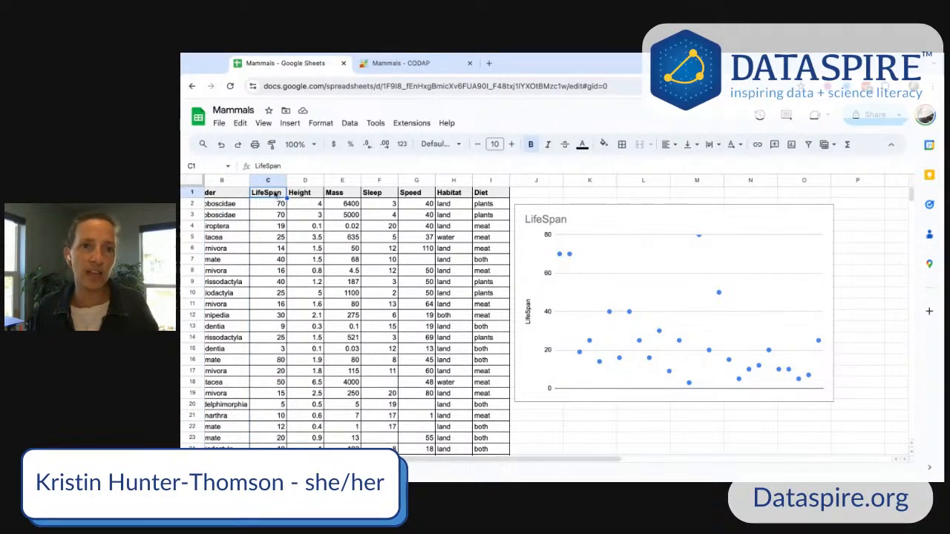
left_click_drag(274, 194, 269, 406)
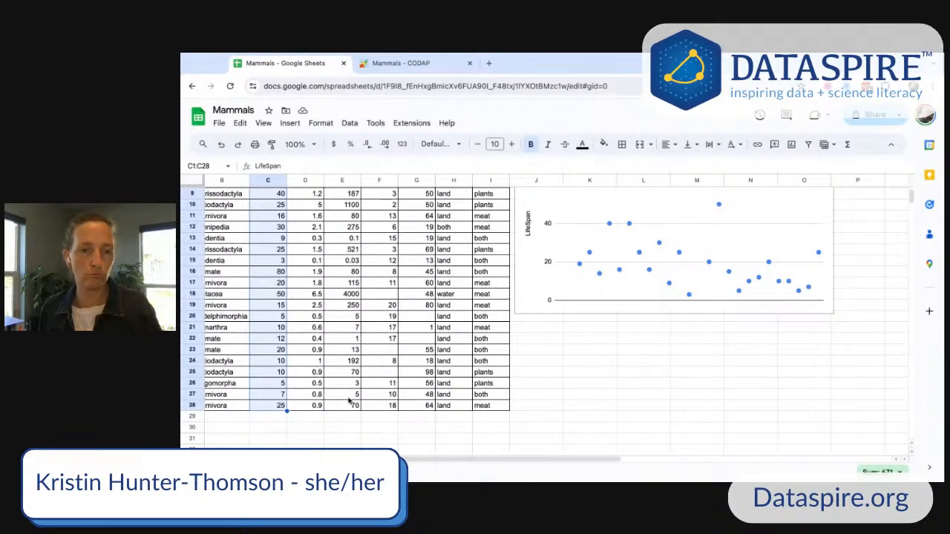
scroll(362, 342, "up", 3)
left_click_drag(345, 195, 343, 405)
left_click(289, 122)
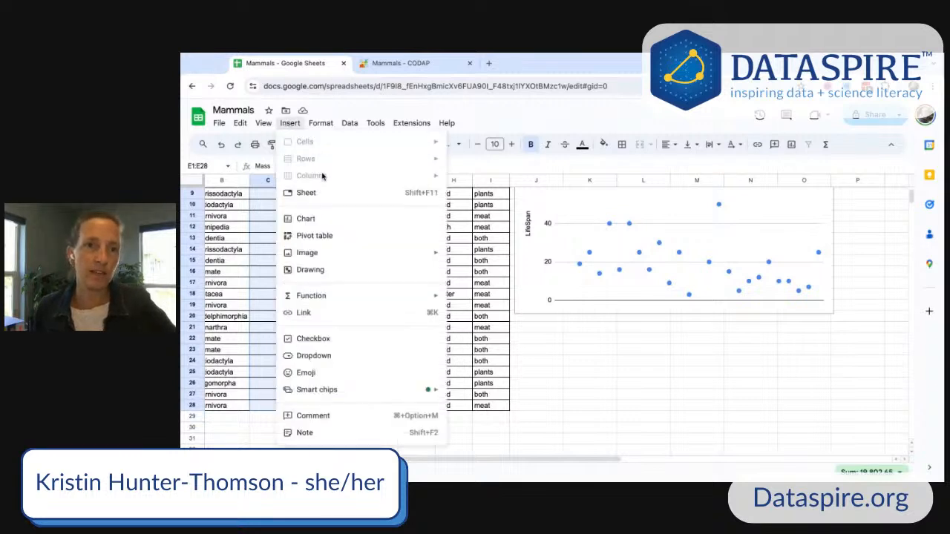
left_click(306, 218)
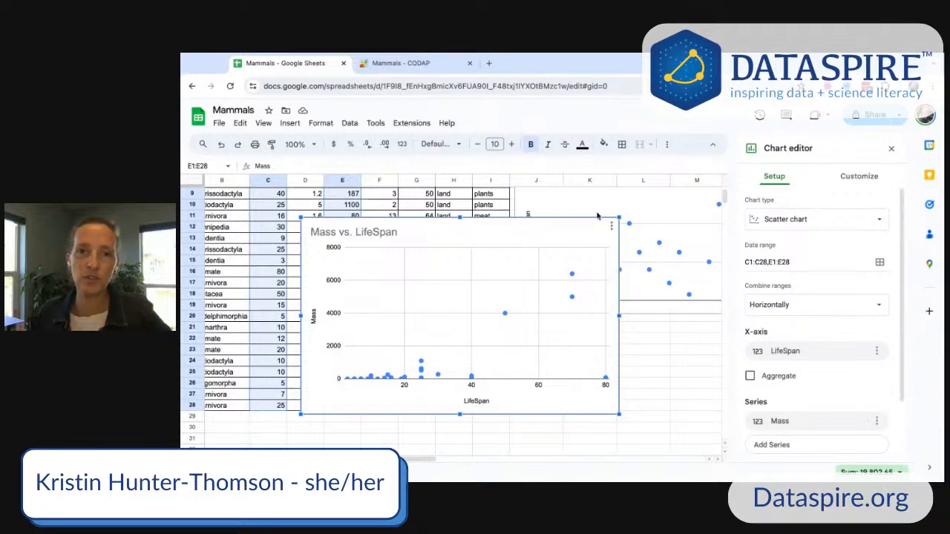
- Move the Mass vs. LifeSpan chart below the LifeSpan chart
left_click_drag(532, 228, 761, 329)
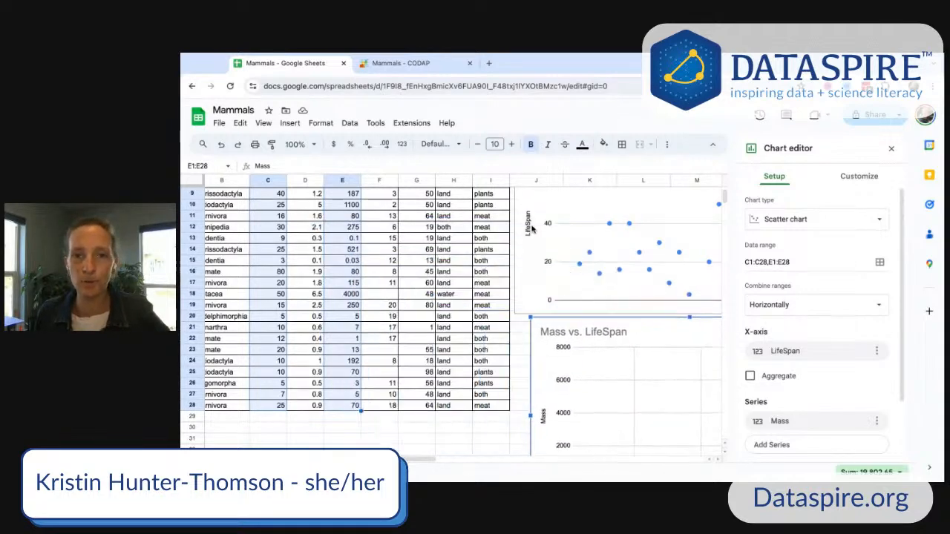
mouse_move(420, 464)
left_mouse_down()
mouse_move(454, 464)
mouse_move(408, 458)
left_mouse_up()
scroll(534, 396, "down", 2)
scroll(395, 320, "up", 4)
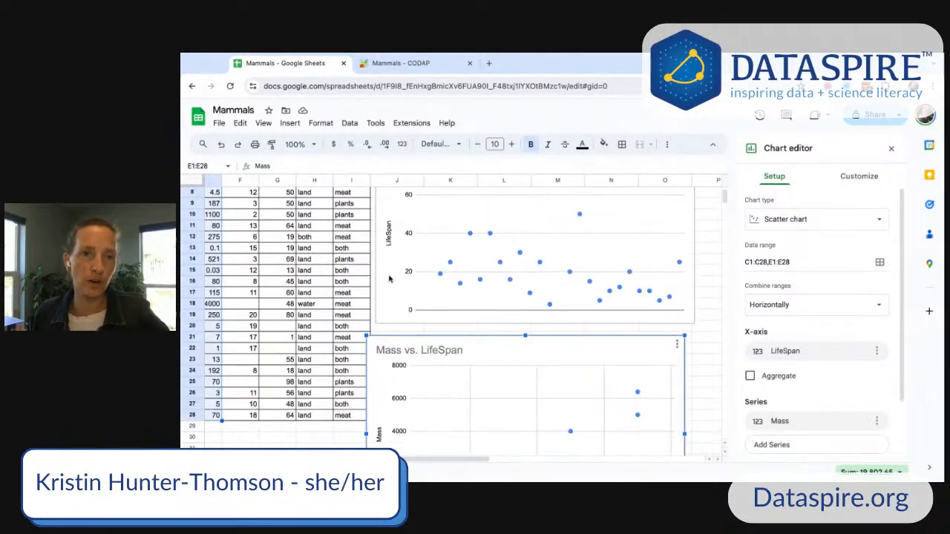
scroll(373, 345, "left", 2)
scroll(372, 339, "down", 2)
scroll(356, 337, "up", 5)
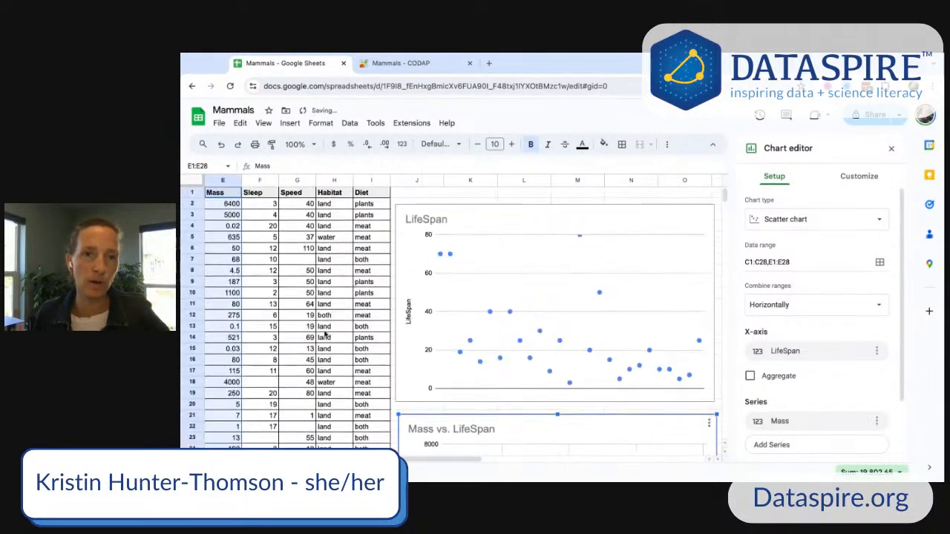
- Select LifeSpan C1:C28 together with Habitat H1:H28 and insert a chart from them
left_click(234, 203)
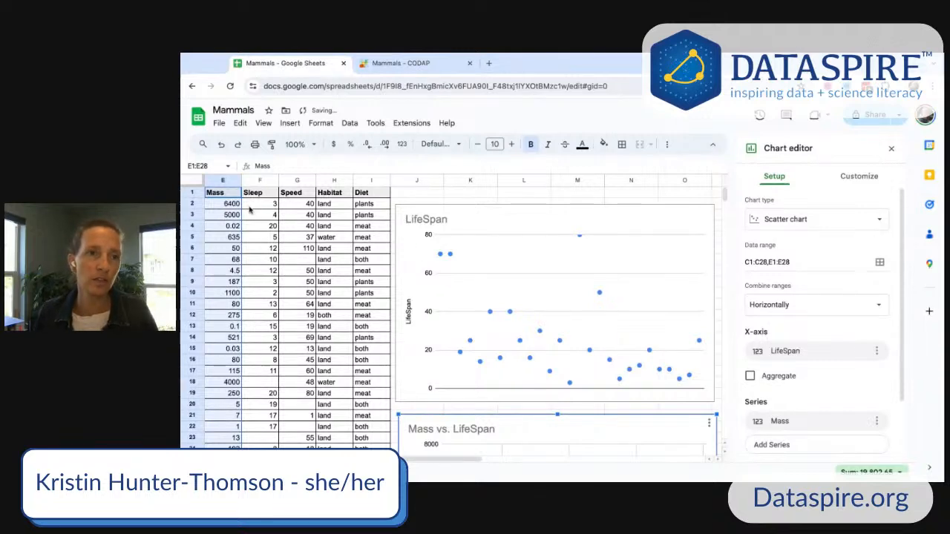
scroll(297, 237, "left", 3)
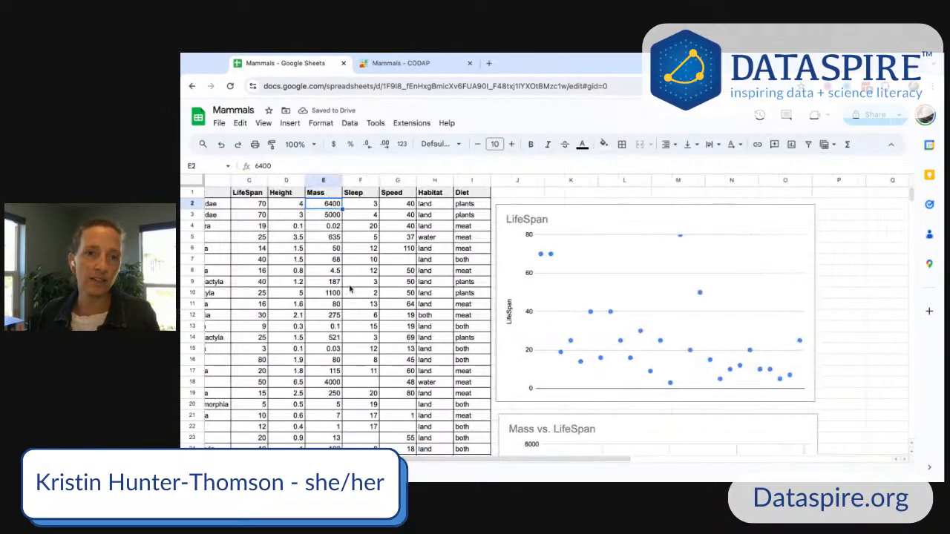
left_click(252, 193)
left_click_drag(252, 195, 250, 428)
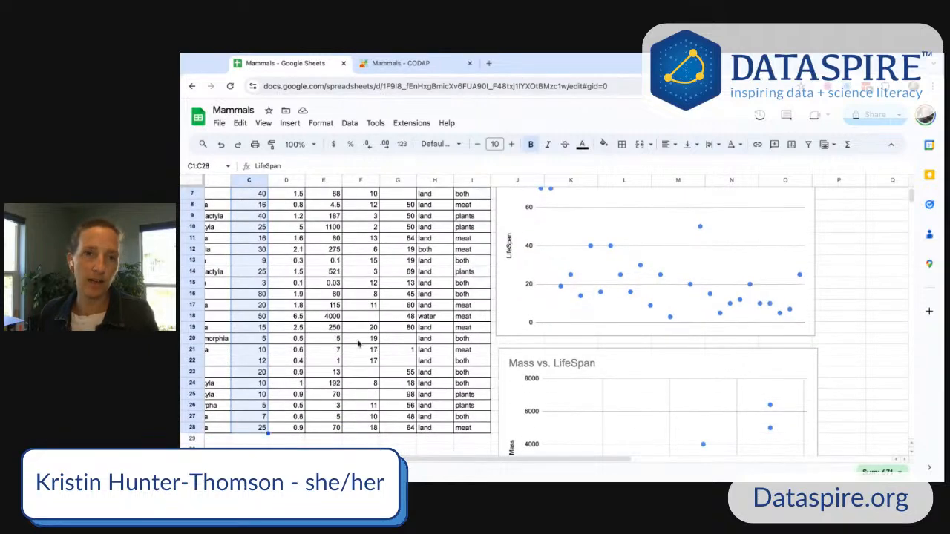
scroll(413, 316, "up", 2)
left_click_drag(437, 192, 438, 441)
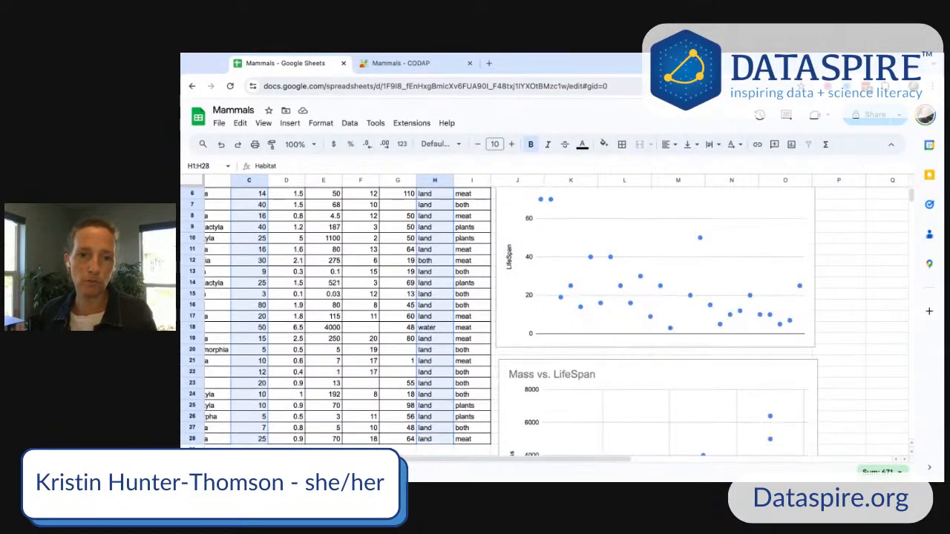
left_click(289, 123)
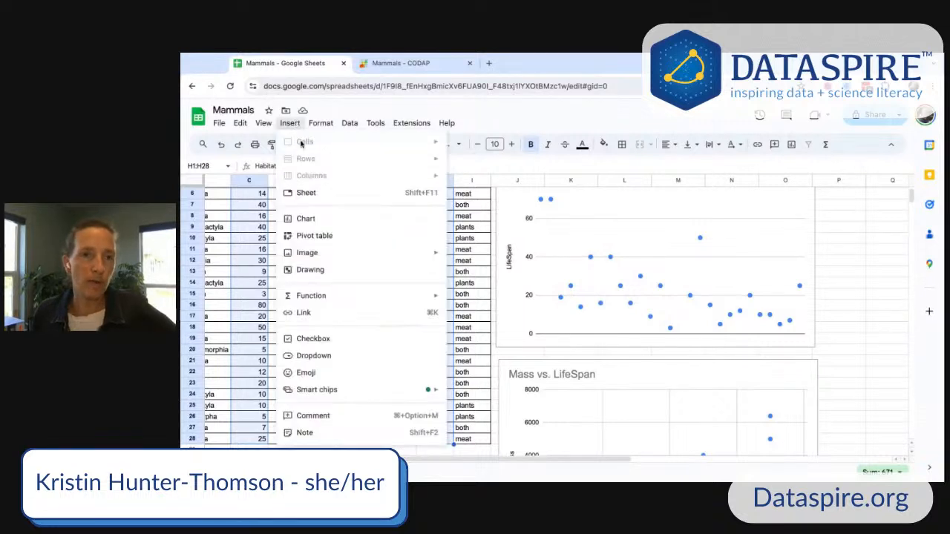
left_click(320, 222)
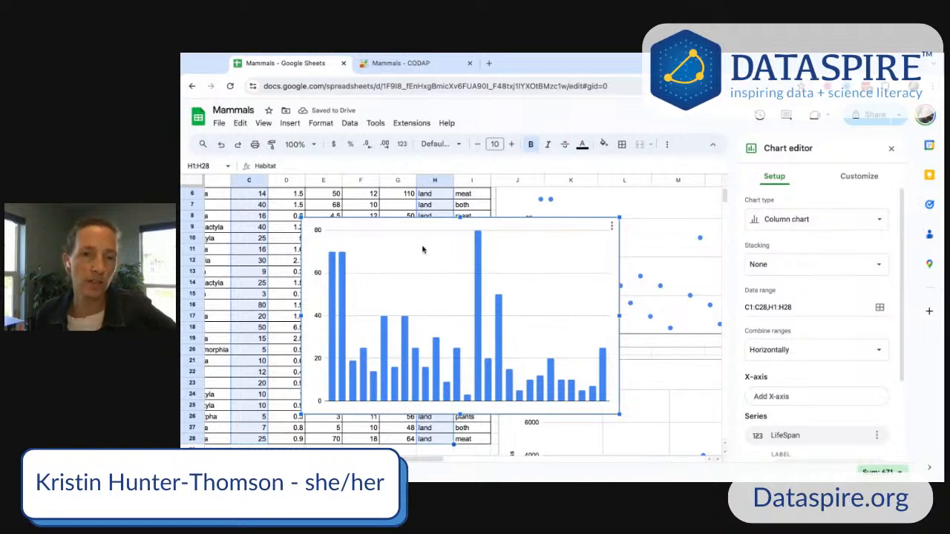
- Review the new chart's series and Habitat label settings and open the Add Series list without adding one
scroll(445, 245, "up", 2)
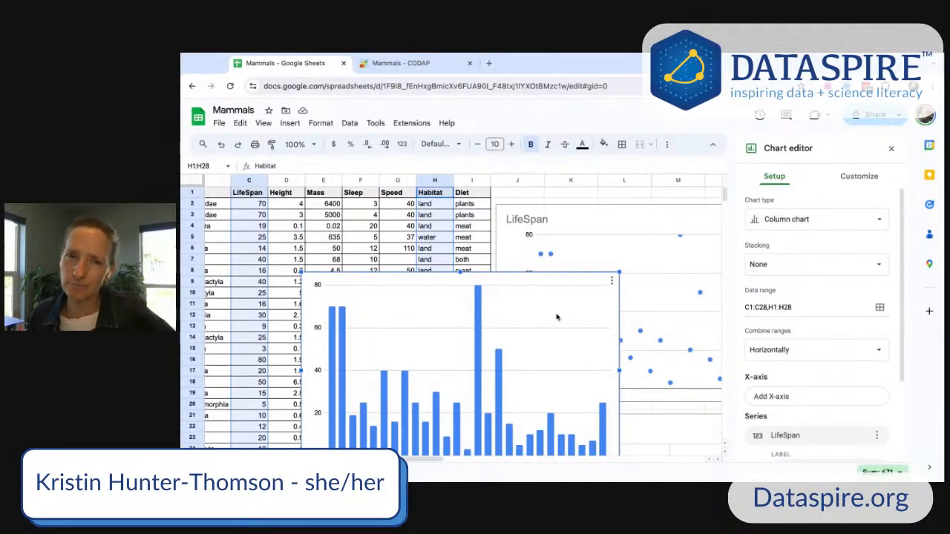
scroll(557, 317, "down", 1)
scroll(796, 373, "down", 3)
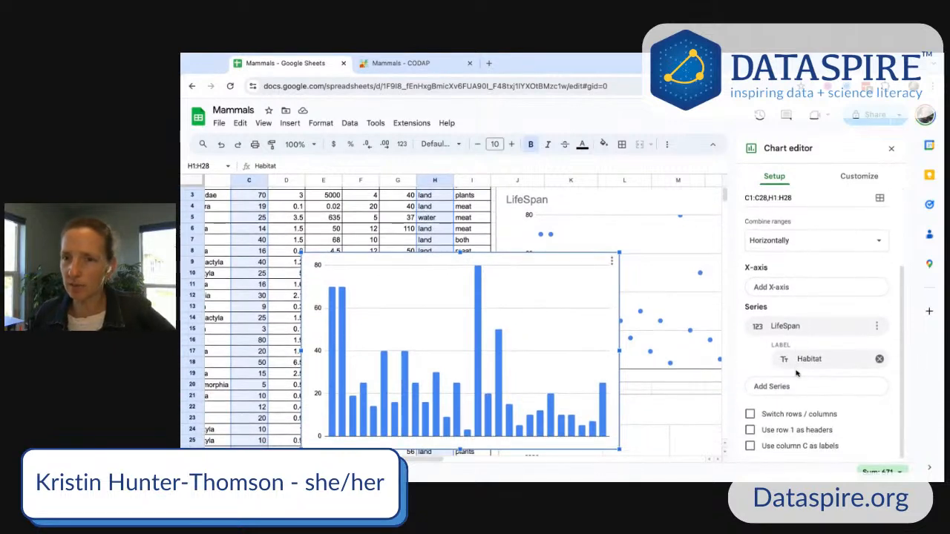
left_click(814, 363)
left_click(760, 386)
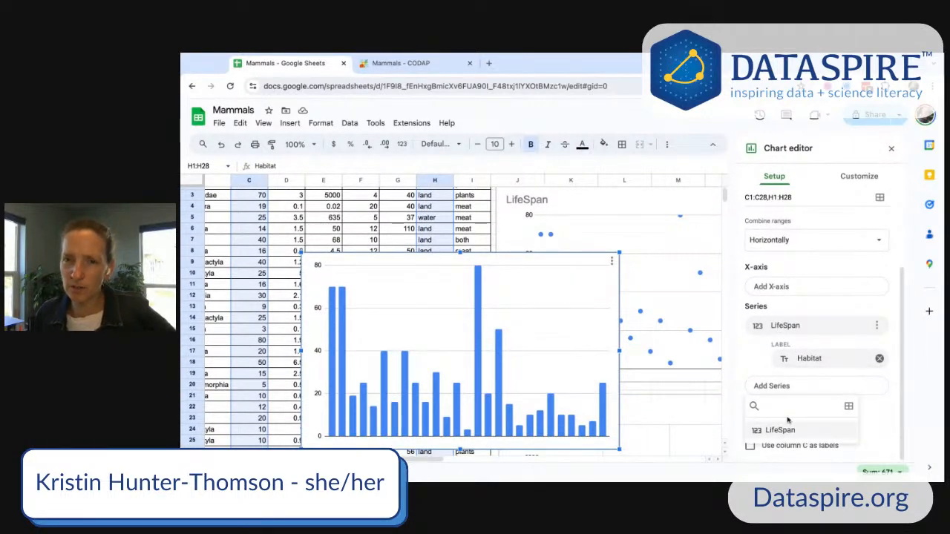
left_click(756, 367)
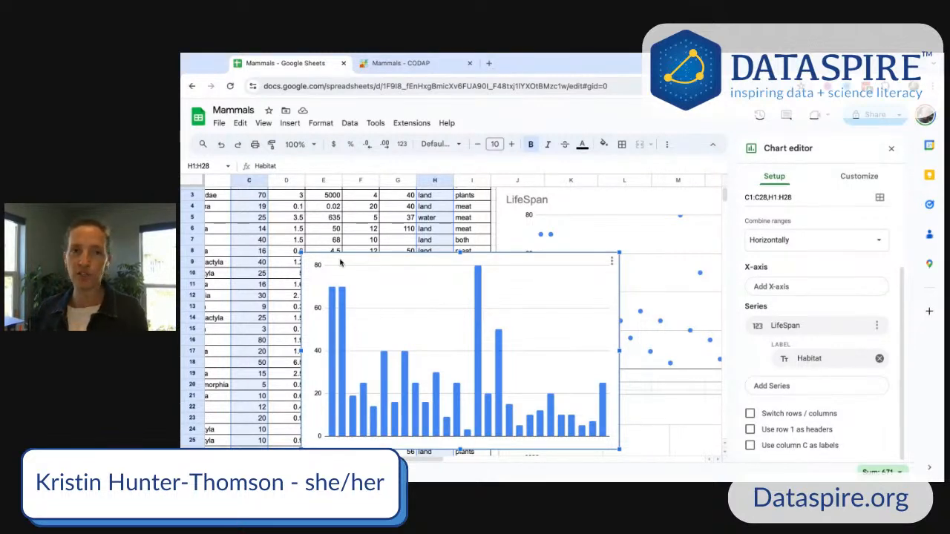
- Move the LifeSpan column chart beside the other charts and deselect it by selecting a data cell
left_click_drag(321, 253, 608, 296)
scroll(413, 460, "left", 3)
scroll(382, 238, "up", 2)
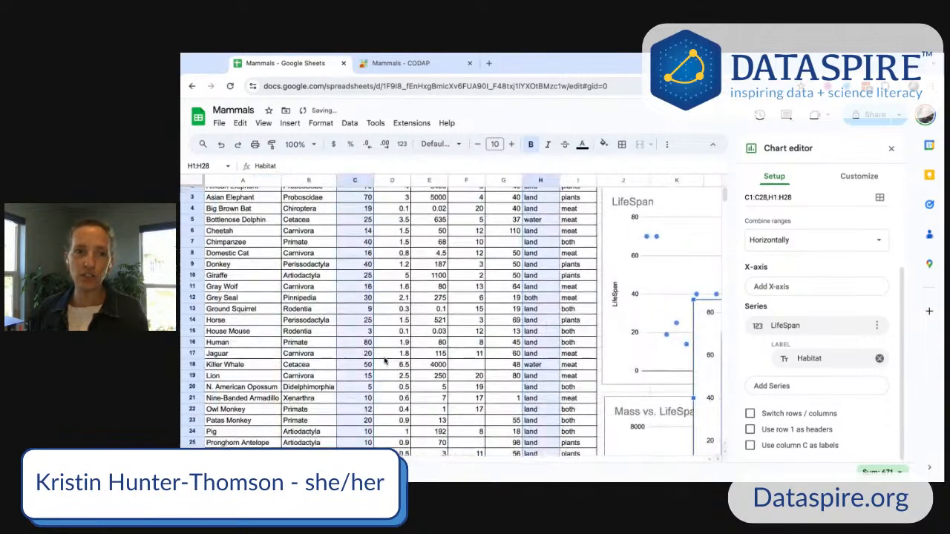
left_click(382, 238)
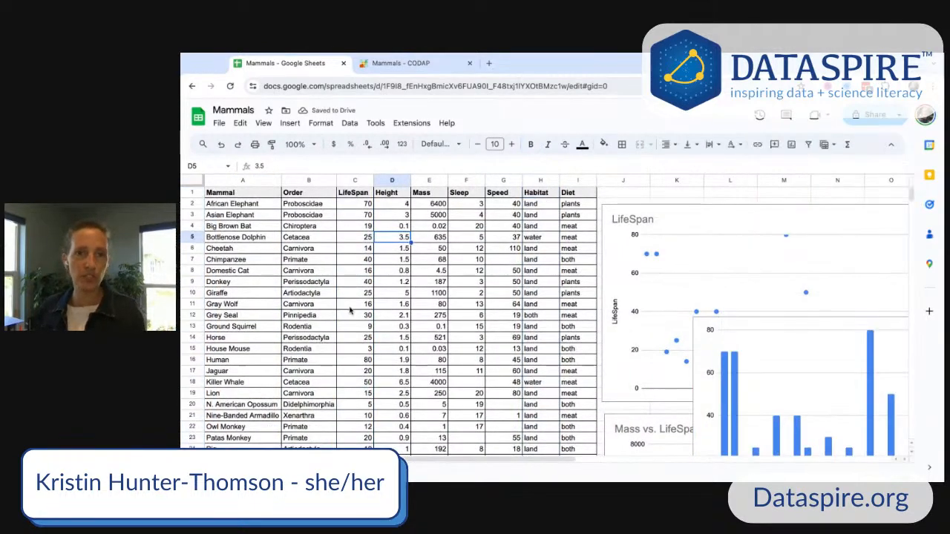
left_click(396, 205)
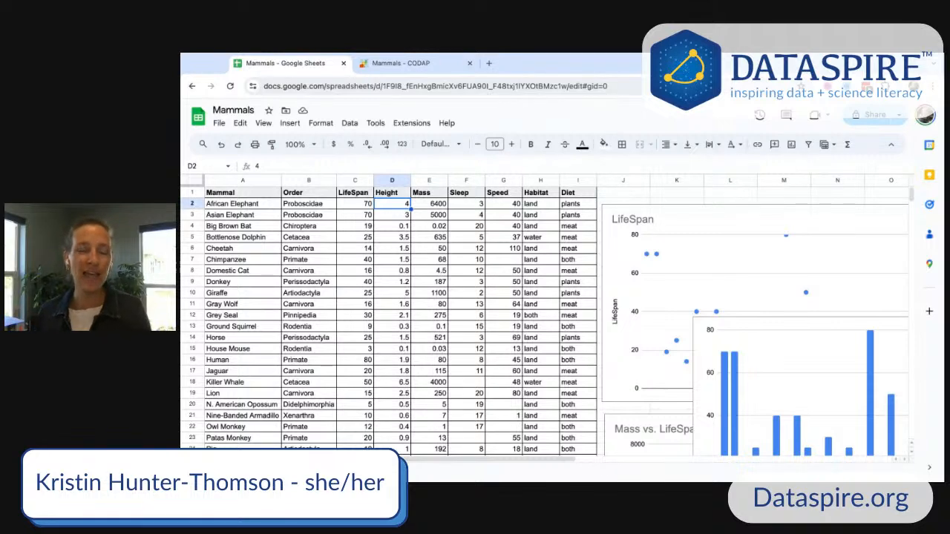
- Switch to the Mammals CODAP tab, plot LifeSpan on the graph's vertical axis, and move the graph nearer the table
left_click(393, 64)
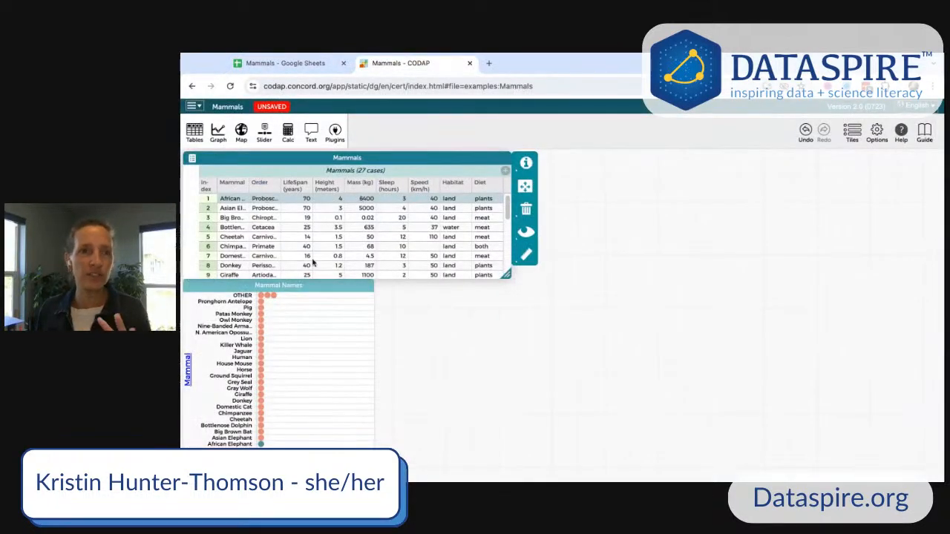
scroll(330, 232, "down", 3)
scroll(341, 235, "up", 3)
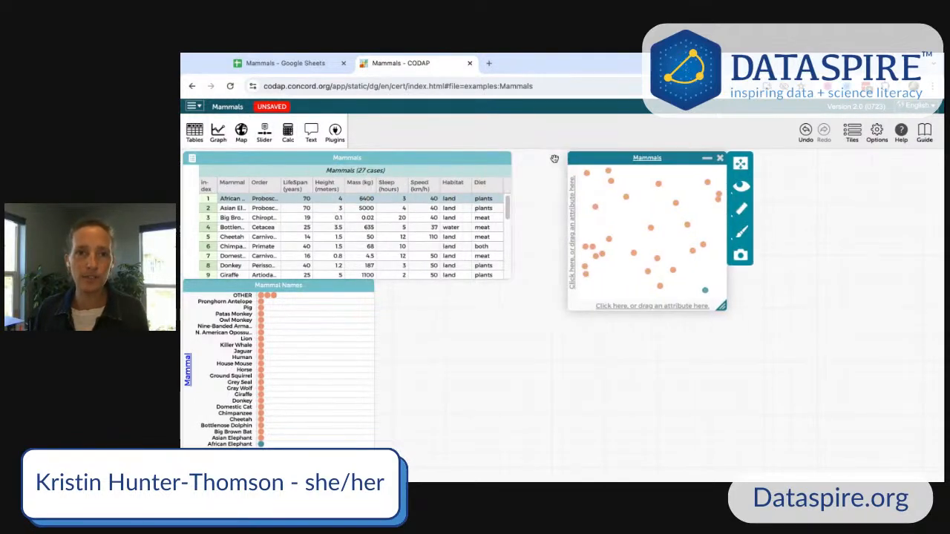
left_click_drag(294, 184, 296, 184)
left_click_drag(630, 291, 583, 230)
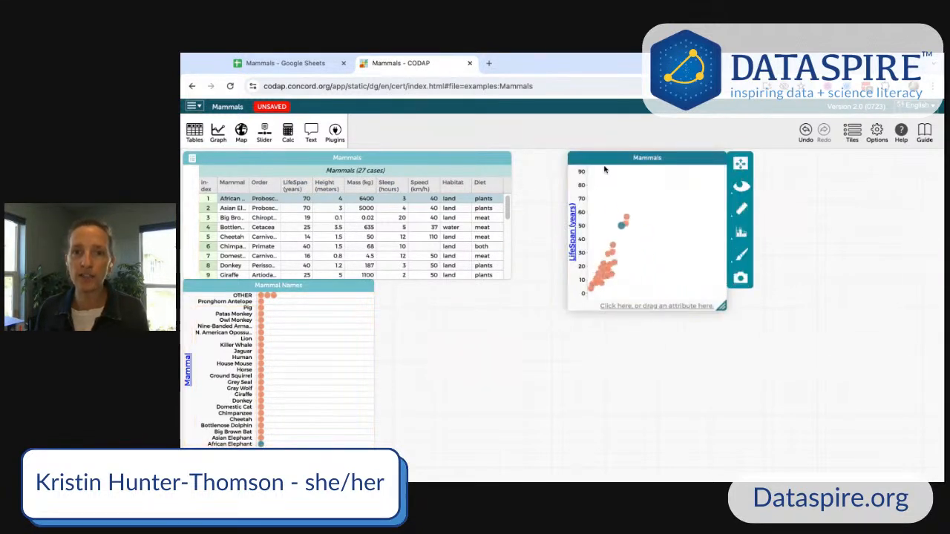
left_click_drag(598, 158, 558, 156)
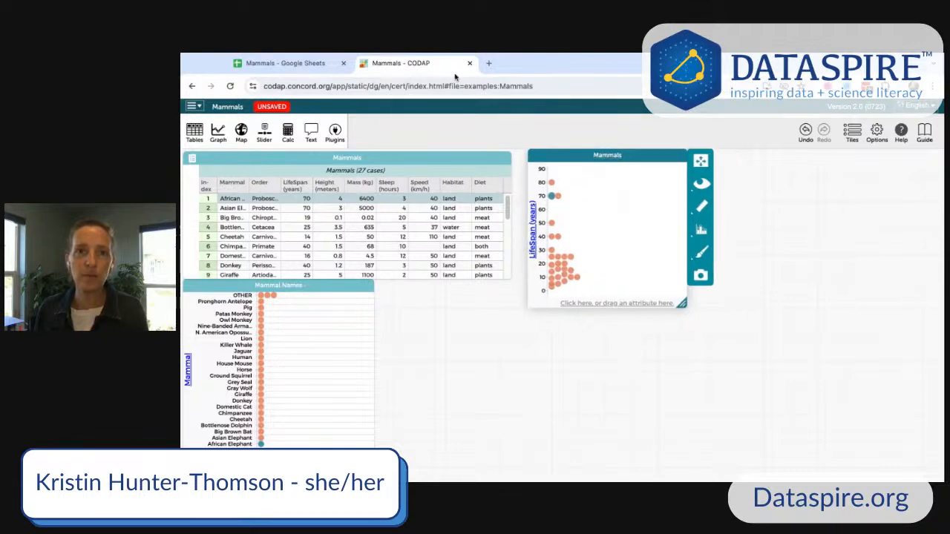
- Switch back to the Google Sheets tab and scroll through the charts to compare them
left_click(286, 63)
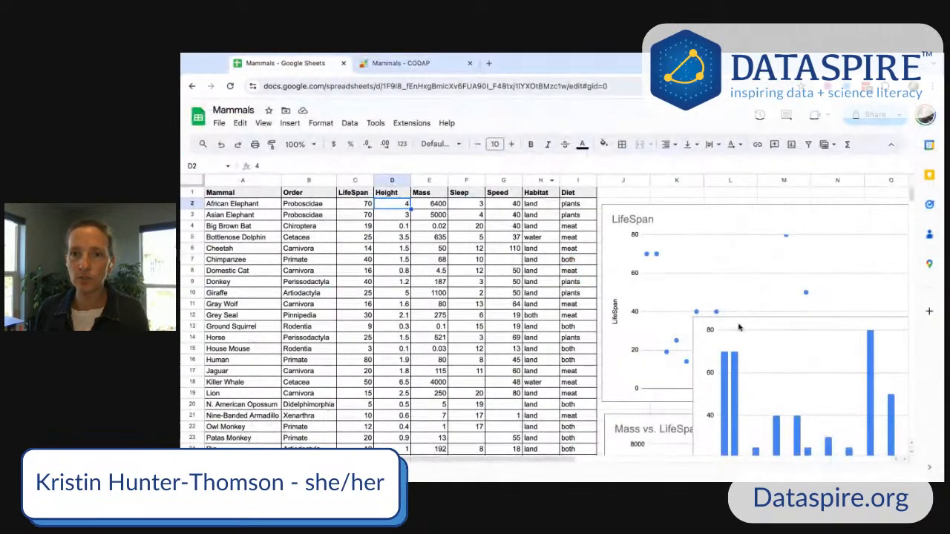
scroll(739, 328, "down", 2)
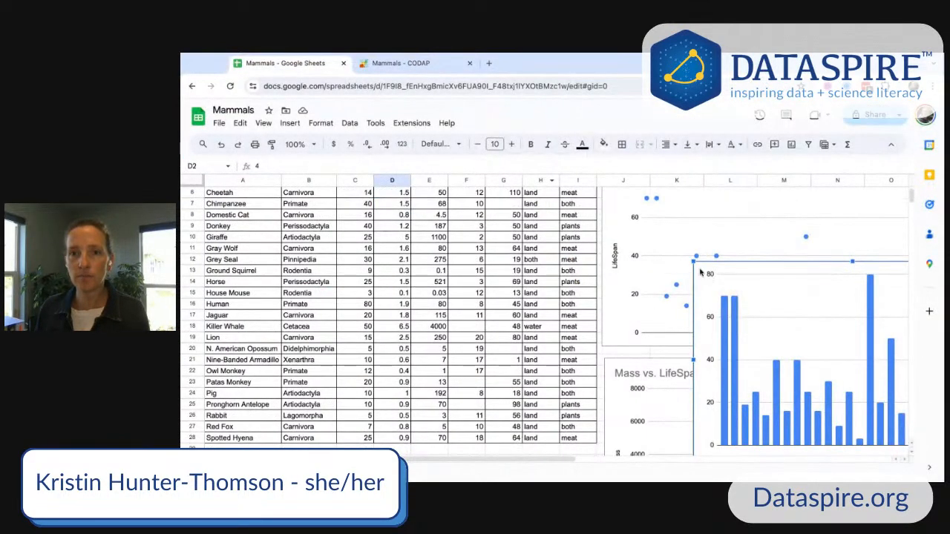
- Return to the CODAP tab and select the Donkey point on the LifeSpan dot plot
scroll(664, 348, "down", 4)
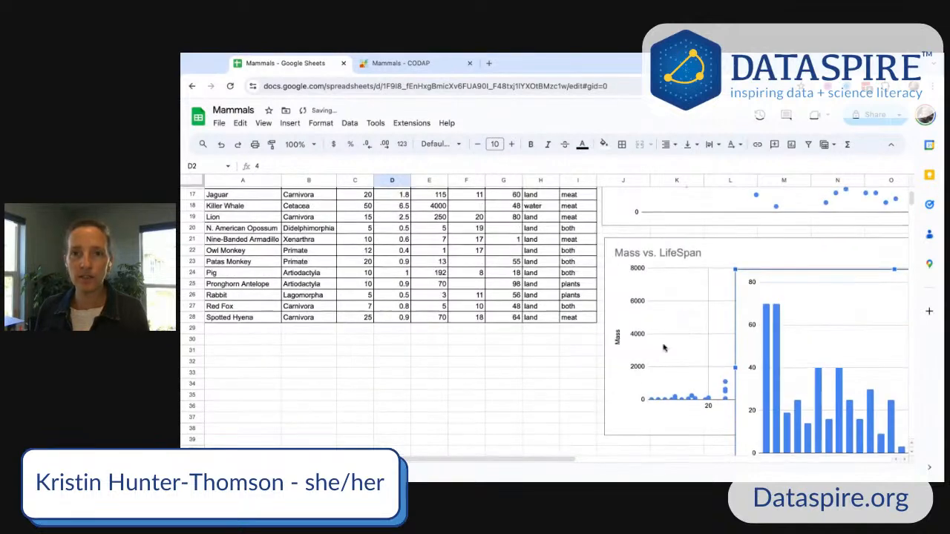
scroll(664, 348, "up", 5)
scroll(451, 463, "right", 5)
scroll(452, 463, "left", 3)
left_click(430, 65)
mouse_move(554, 202)
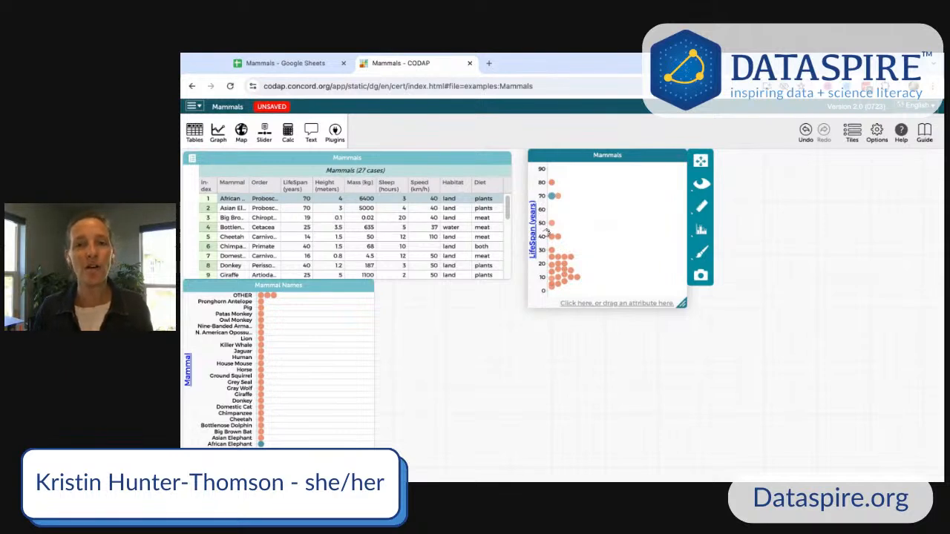
mouse_move(567, 288)
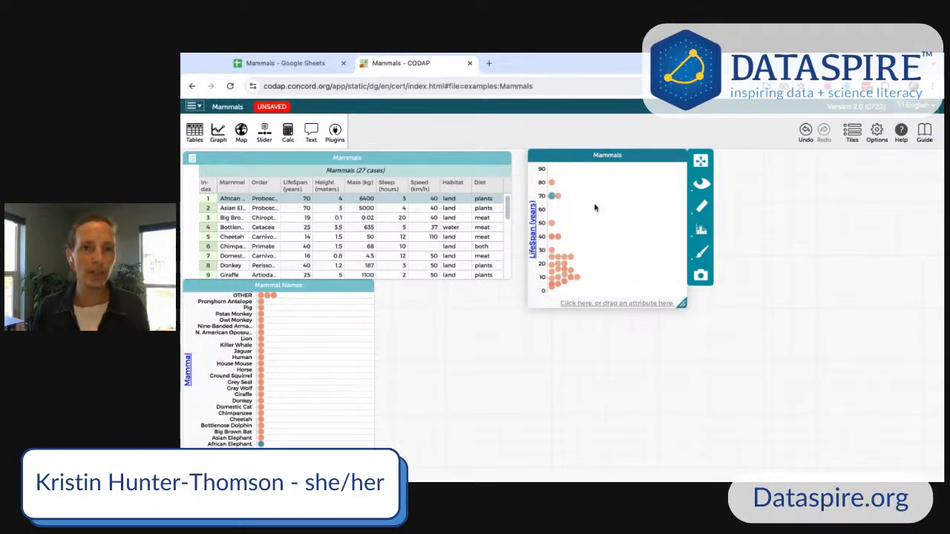
left_click(559, 237)
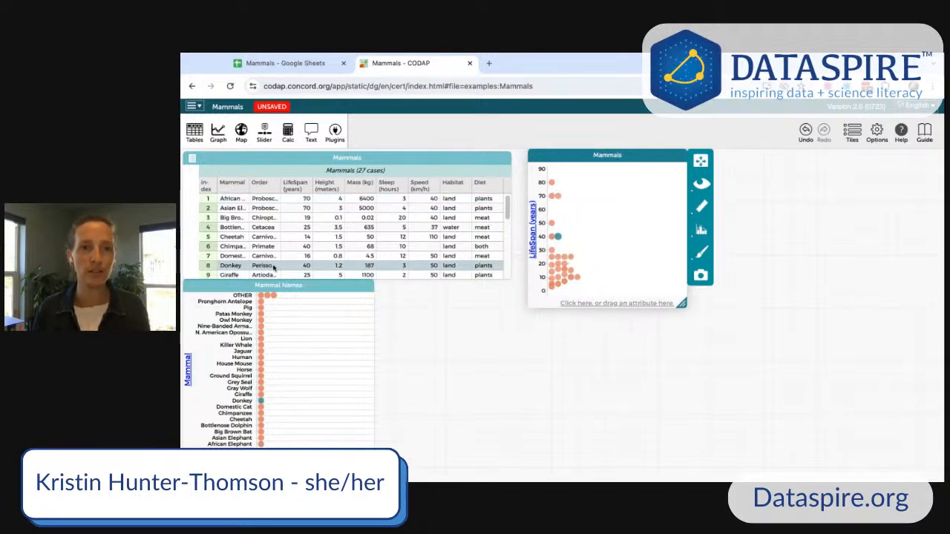
mouse_move(558, 238)
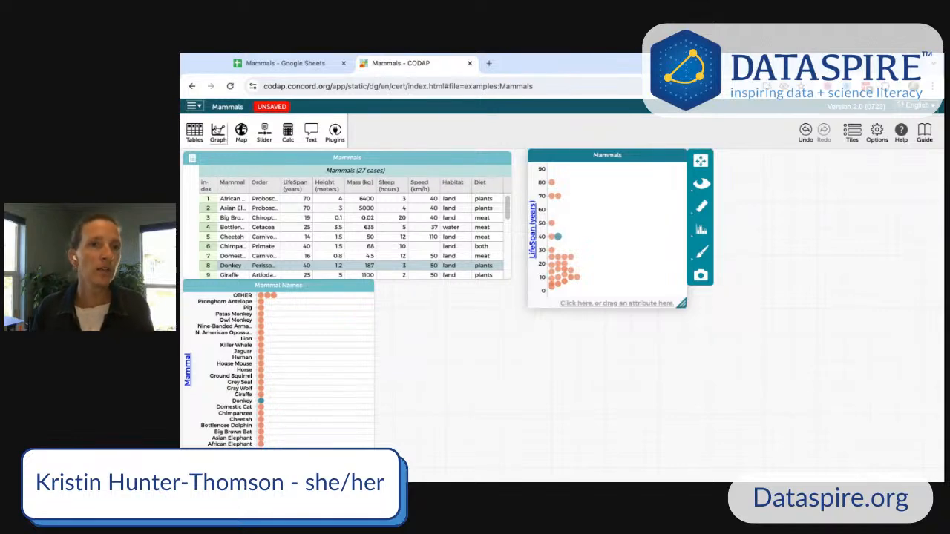
- Add a new empty graph to the CODAP document
left_click(218, 132)
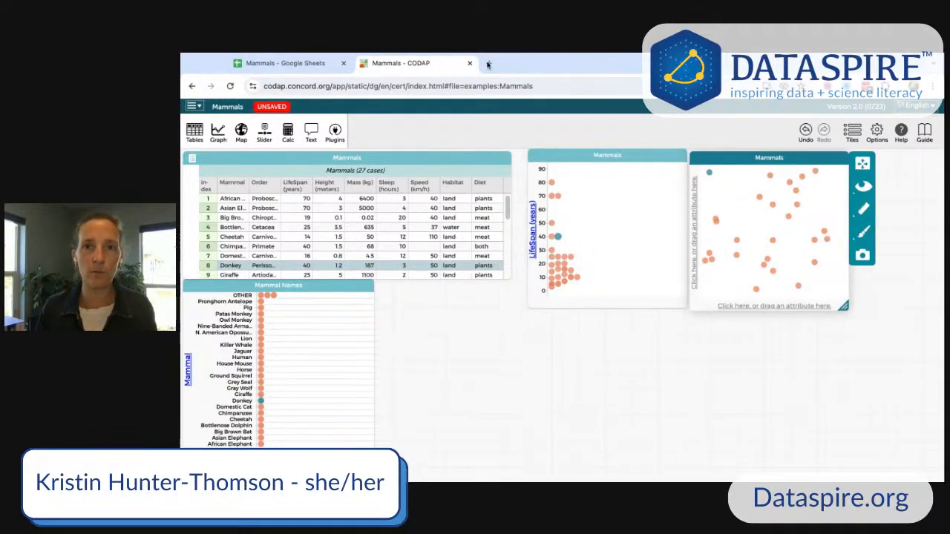
- Switch to Google Sheets and scroll to review the Mass vs. LifeSpan scatter chart
left_click(285, 64)
left_click_drag(532, 450, 748, 312)
scroll(614, 345, "down", 5)
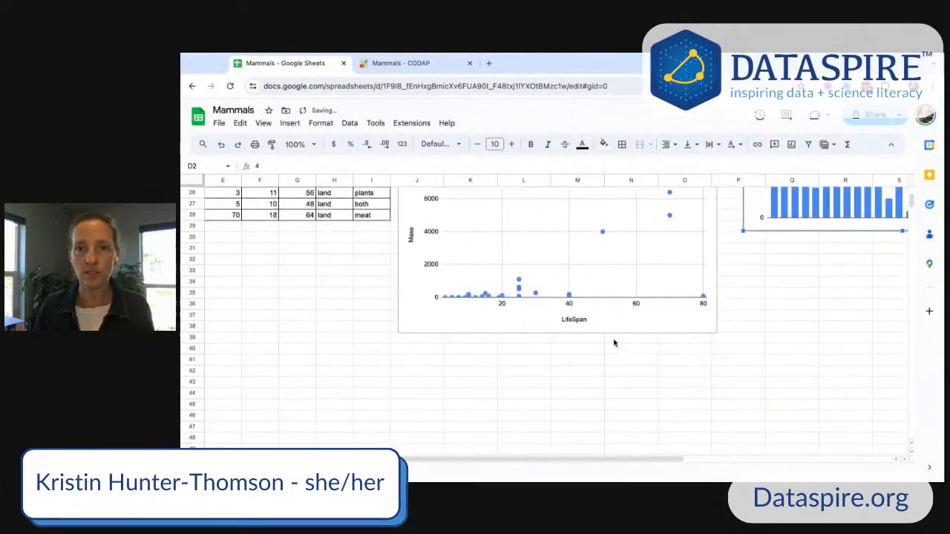
scroll(615, 345, "up", 3)
scroll(437, 289, "down", 1)
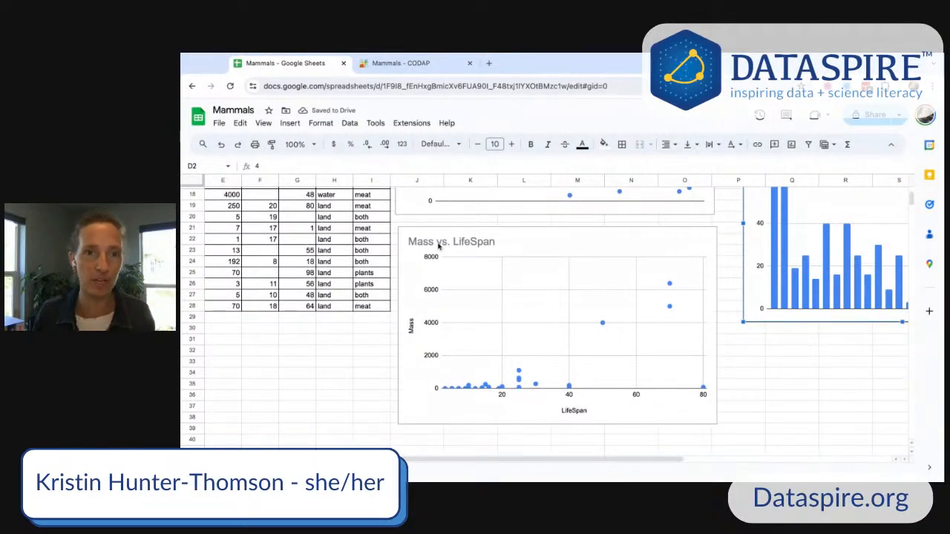
- Switch back to CODAP and plot Mass on the new graph's vertical axis and LifeSpan on its horizontal axis
left_click(400, 63)
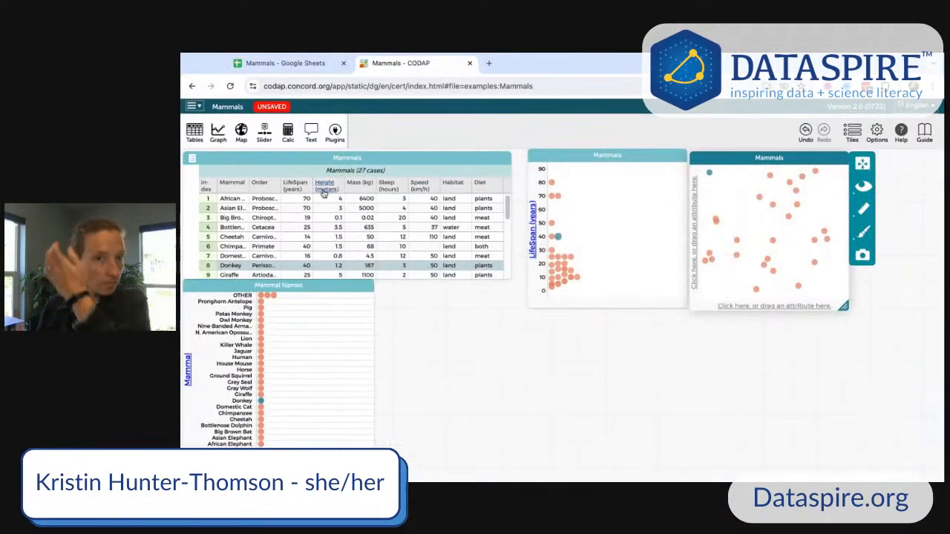
left_click(269, 65)
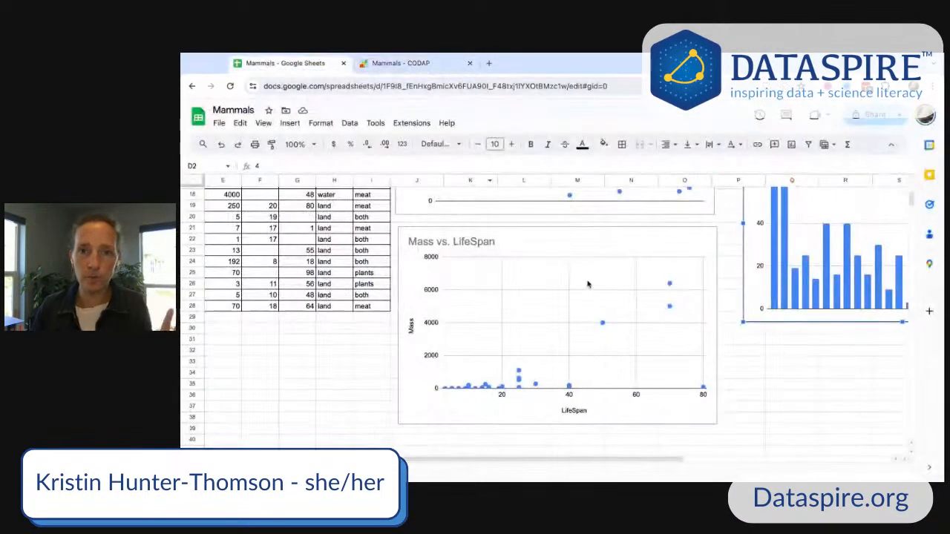
left_click(397, 64)
left_click_drag(359, 182, 696, 205)
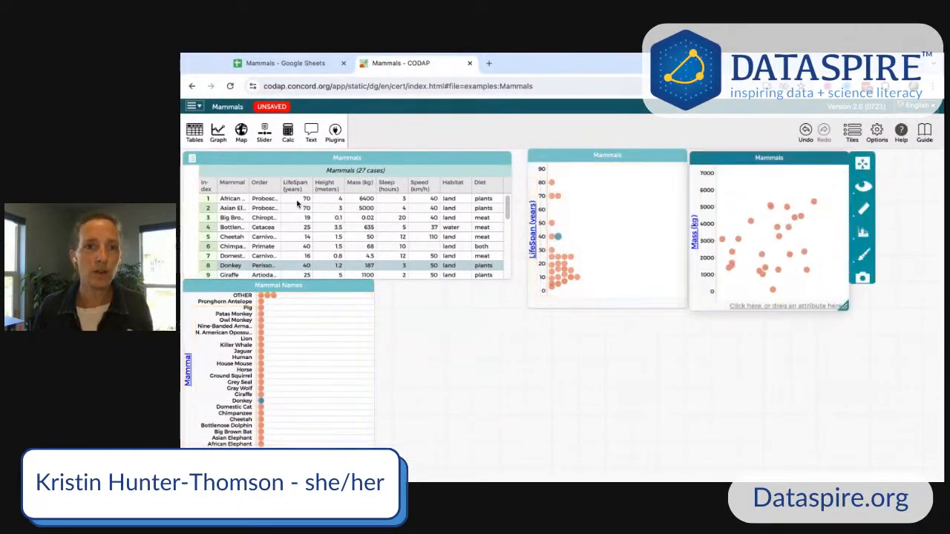
left_click_drag(295, 189, 727, 297)
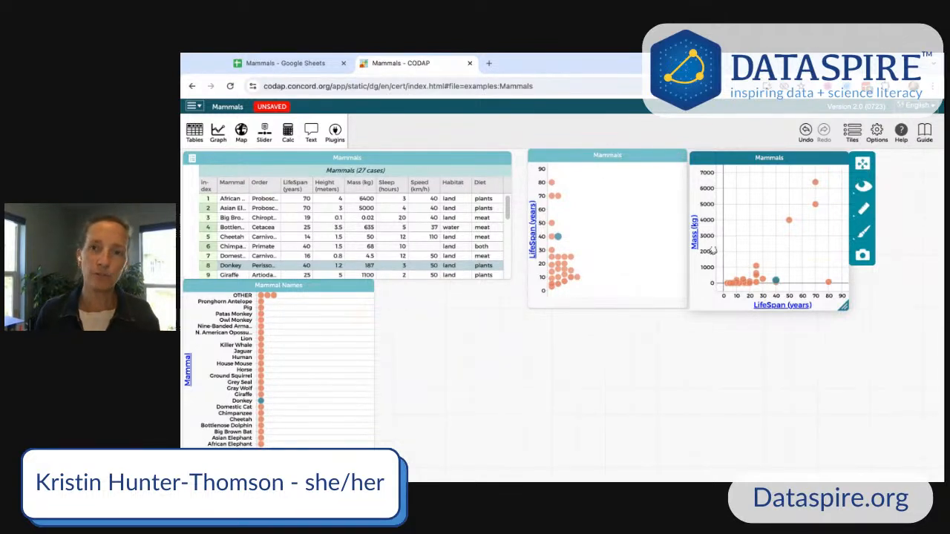
- Open the Mass vs. LifeSpan graph's Measure options and close them without choosing any
left_click(862, 213)
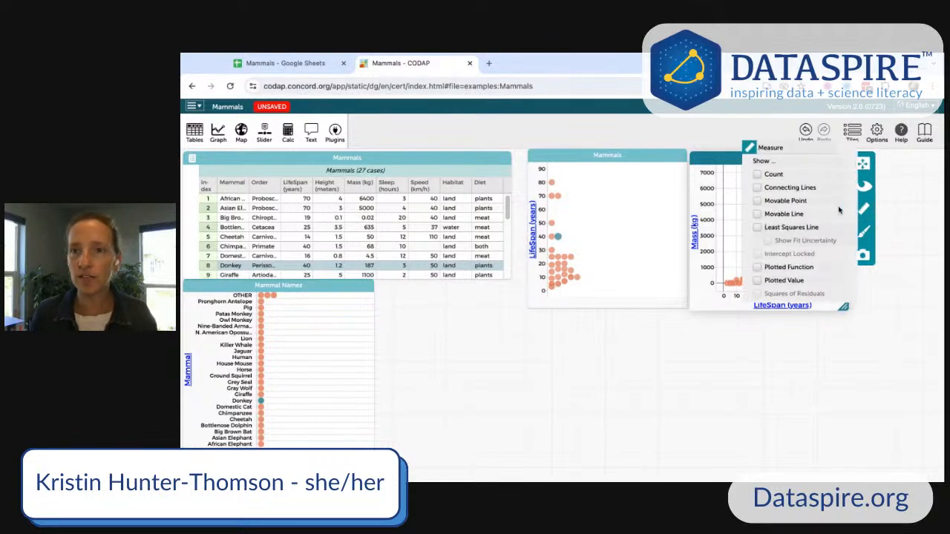
left_click(678, 349)
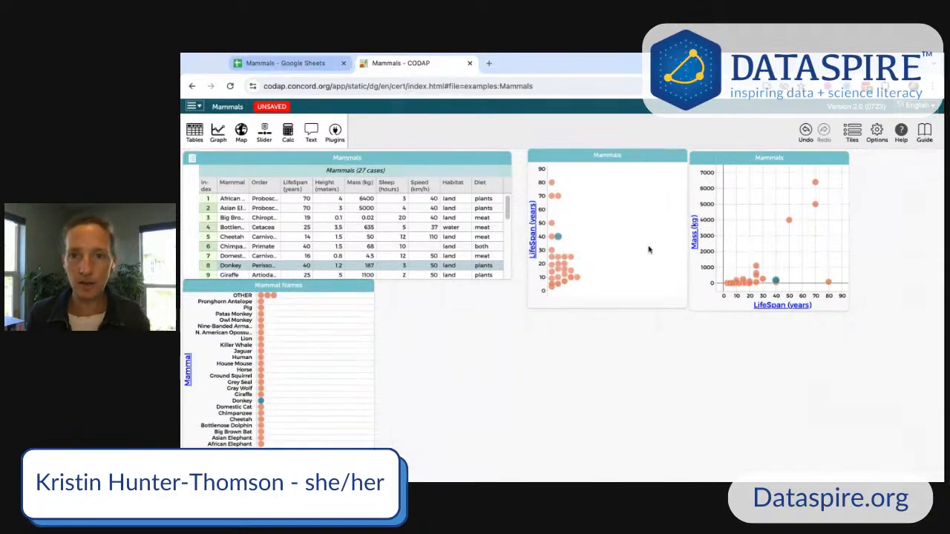
- Switch to Google Sheets and scroll to review the LifeSpan column chart
left_click(285, 64)
left_click_drag(390, 460, 517, 460)
scroll(590, 391, "up", 3)
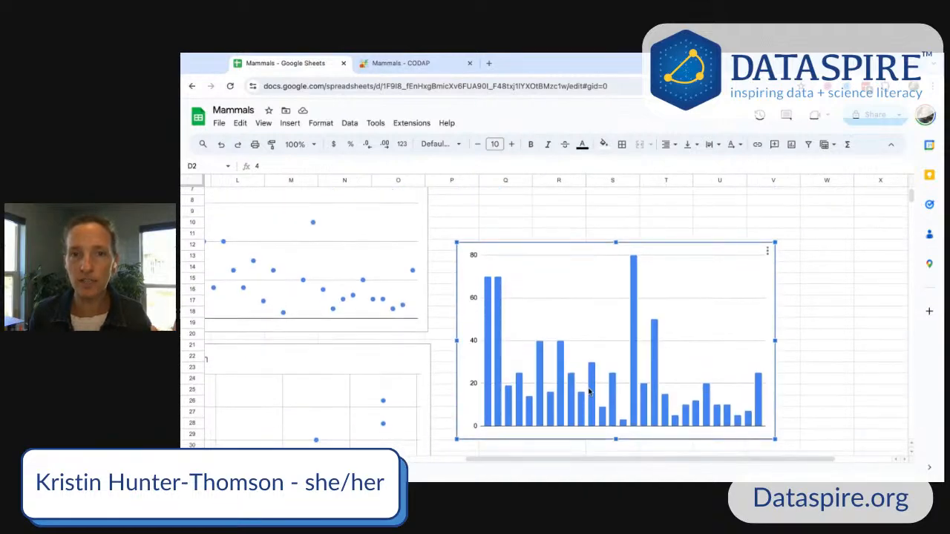
scroll(590, 392, "down", 1)
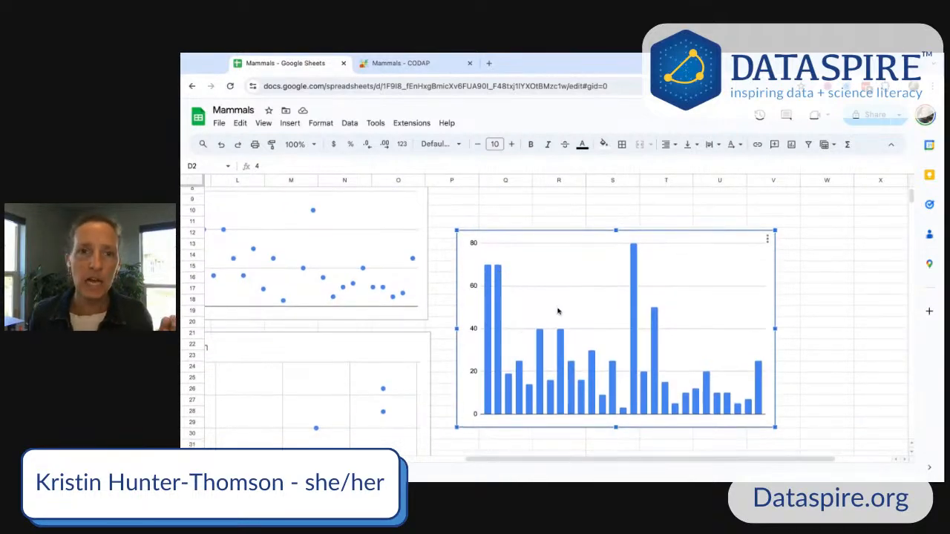
- Switch to CODAP, add another graph below the others, and plot LifeSpan on its vertical axis
left_click(400, 65)
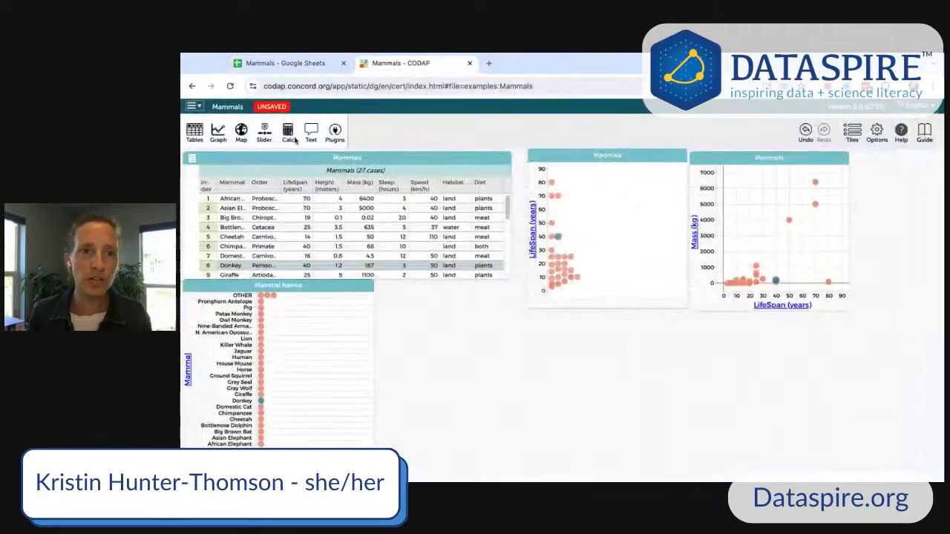
left_click(442, 317)
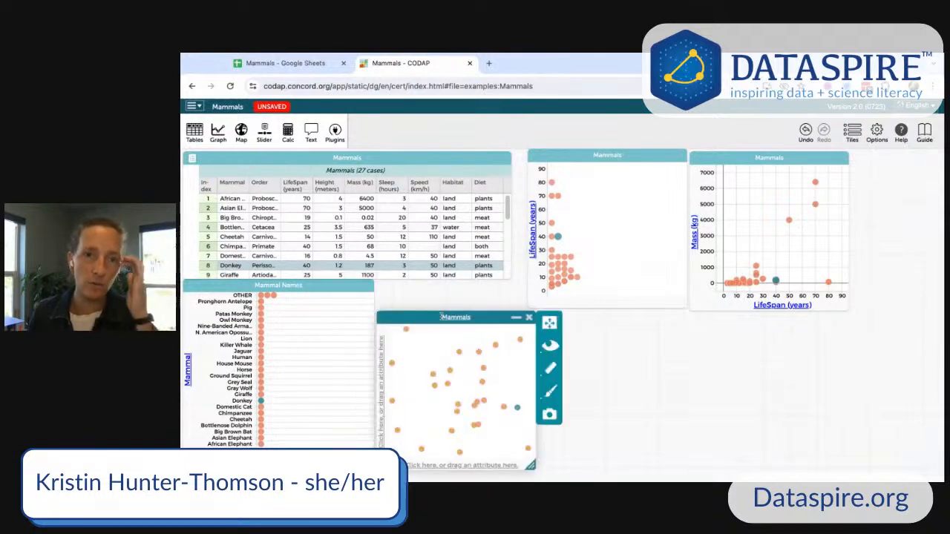
left_click_drag(428, 319, 484, 294)
left_click_drag(306, 190, 438, 321)
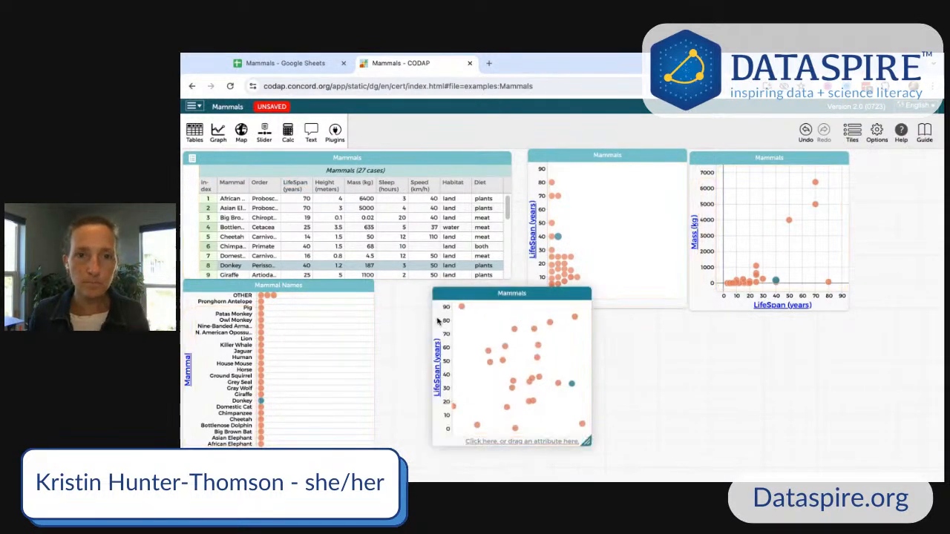
- Color the new graph's points by Habitat and place Habitat on its horizontal axis
left_click_drag(459, 185, 535, 340)
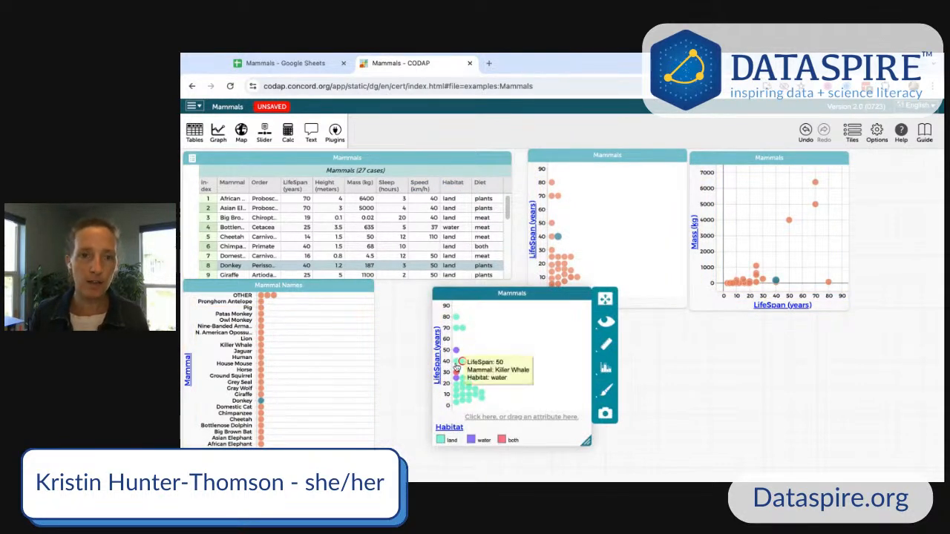
left_click_drag(452, 185, 518, 413)
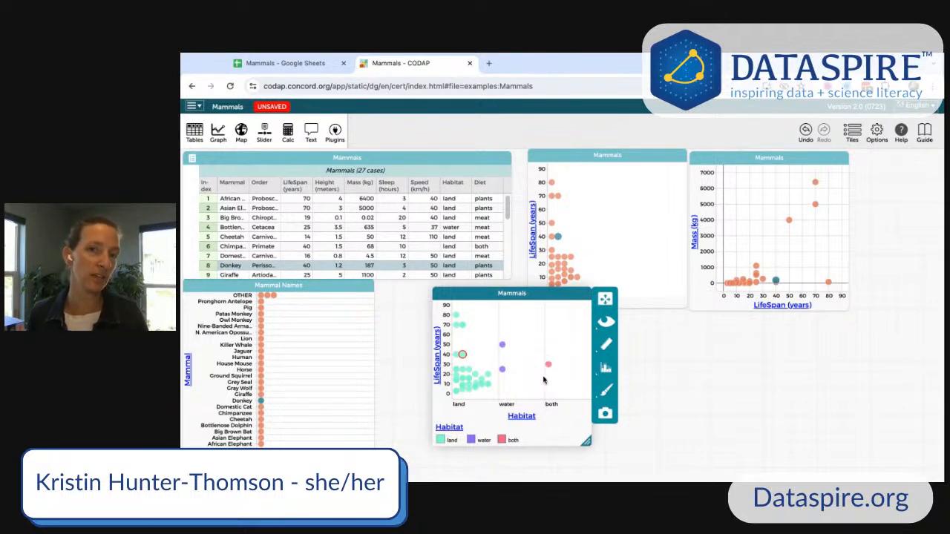
mouse_move(549, 368)
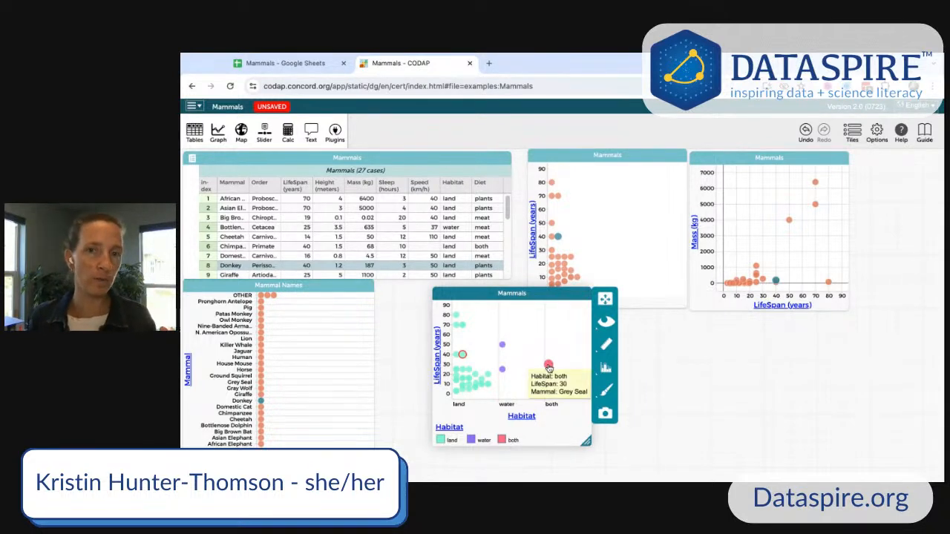